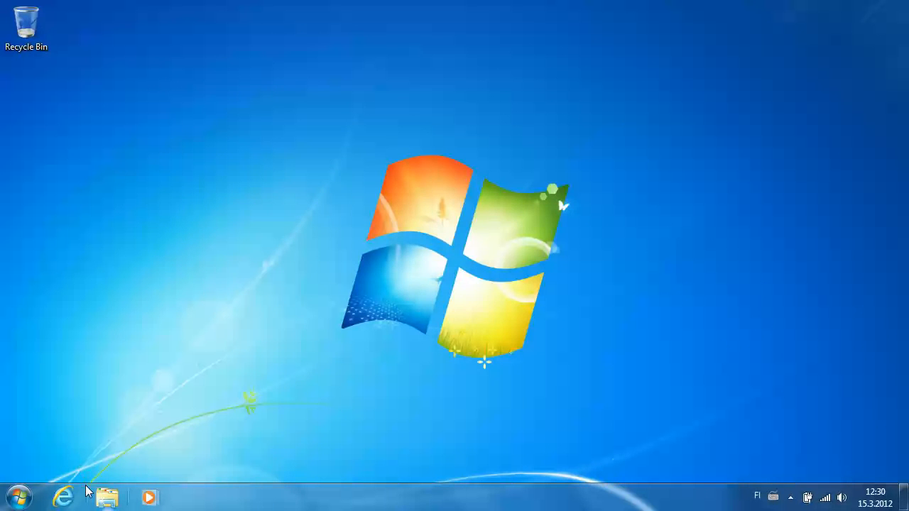
# Step: Open Internet Explorer and load the mariadb.org home page
pyautogui.click(63, 496)
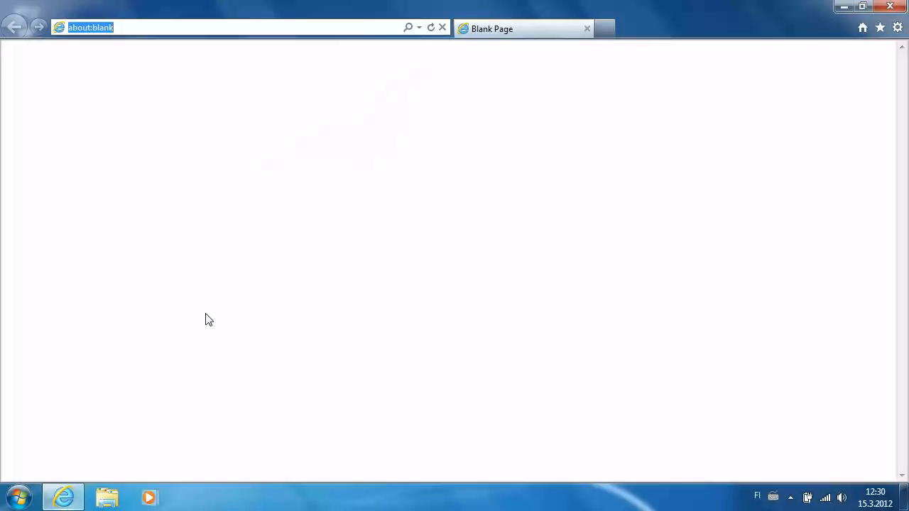
pyautogui.write('mariadb.org/')
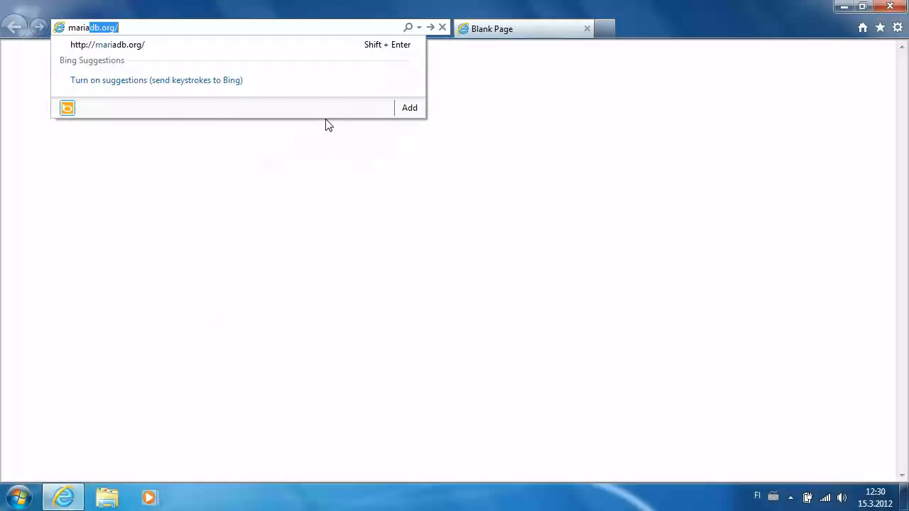
pyautogui.press('Return')
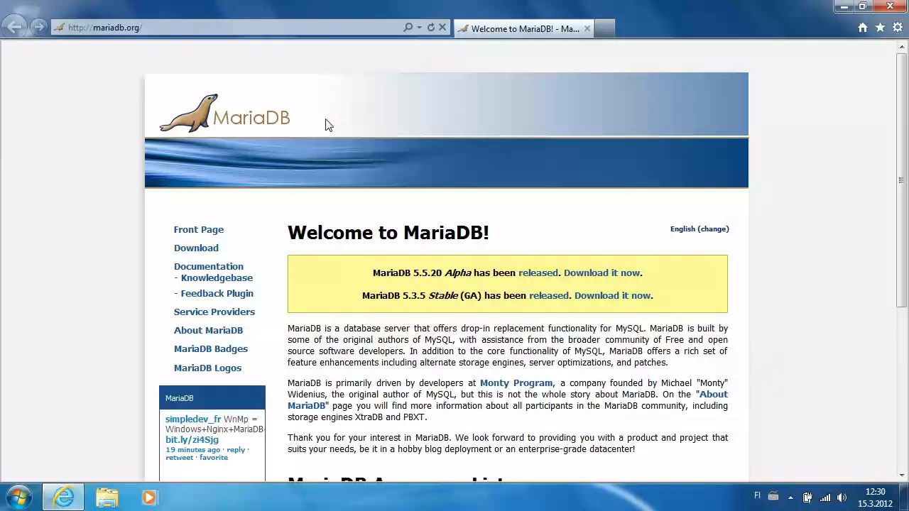
# Step: Go from Knowledgebase through Getting Started to the 'Installing MariaDB MSI packages on Windows' article and read it
pyautogui.click(232, 283)
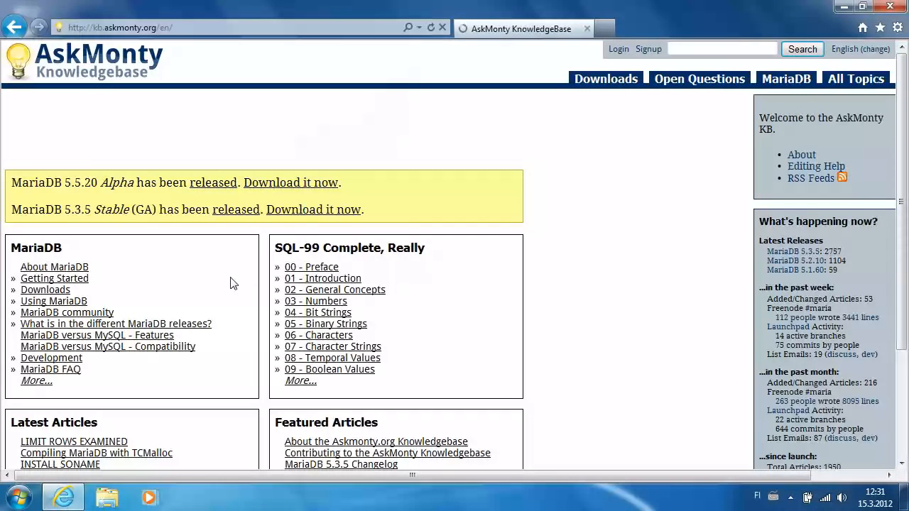
pyautogui.click(34, 280)
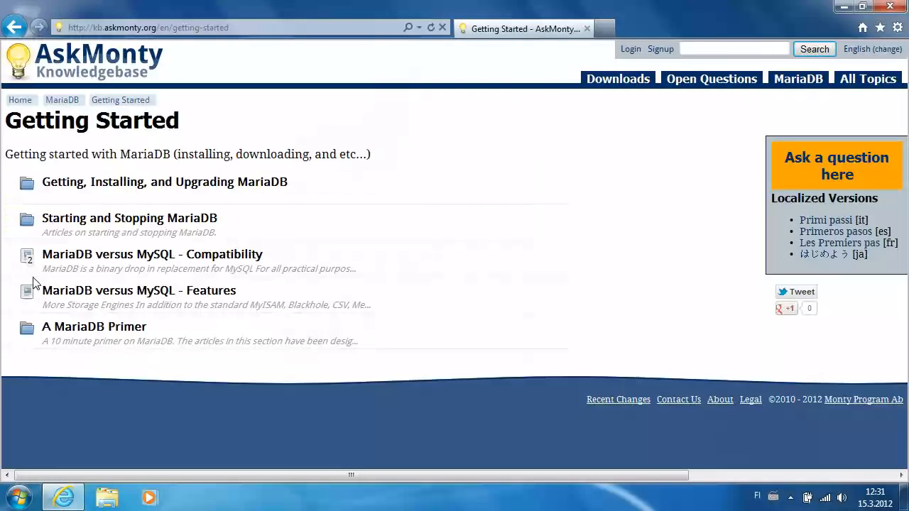
pyautogui.click(142, 186)
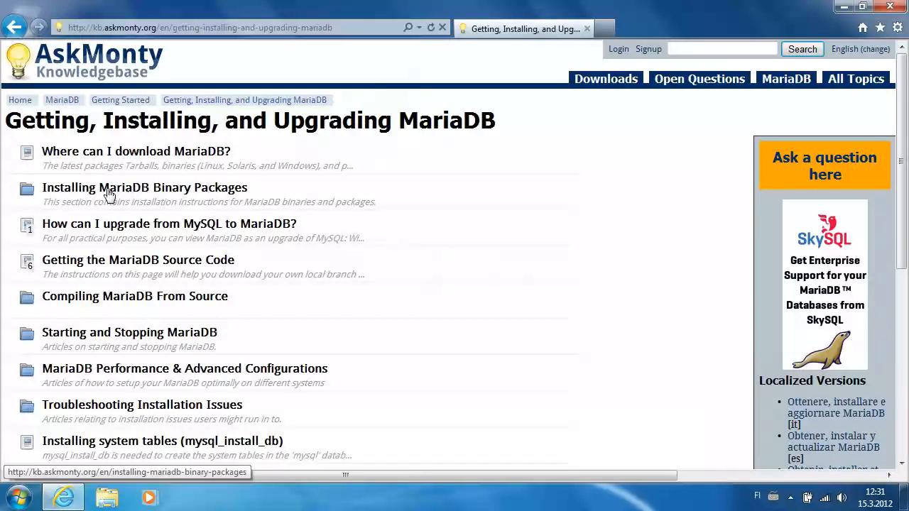
pyautogui.click(110, 189)
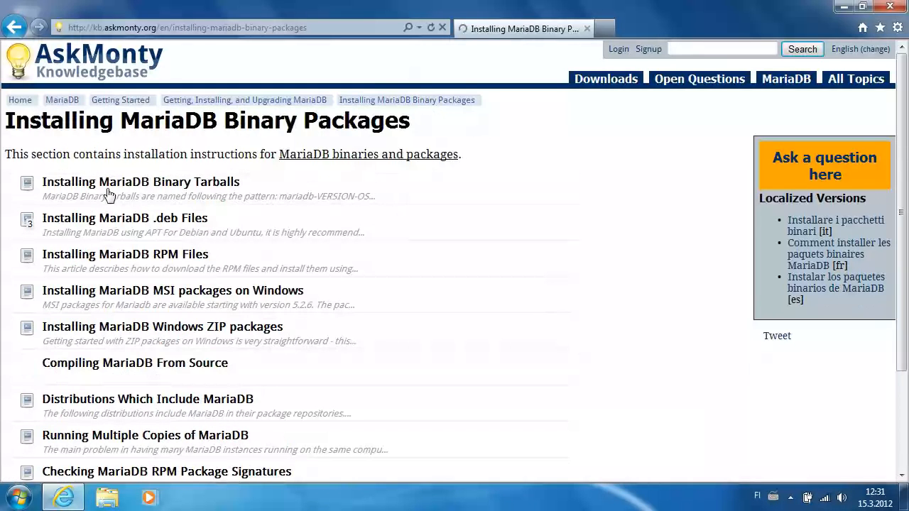
pyautogui.click(139, 295)
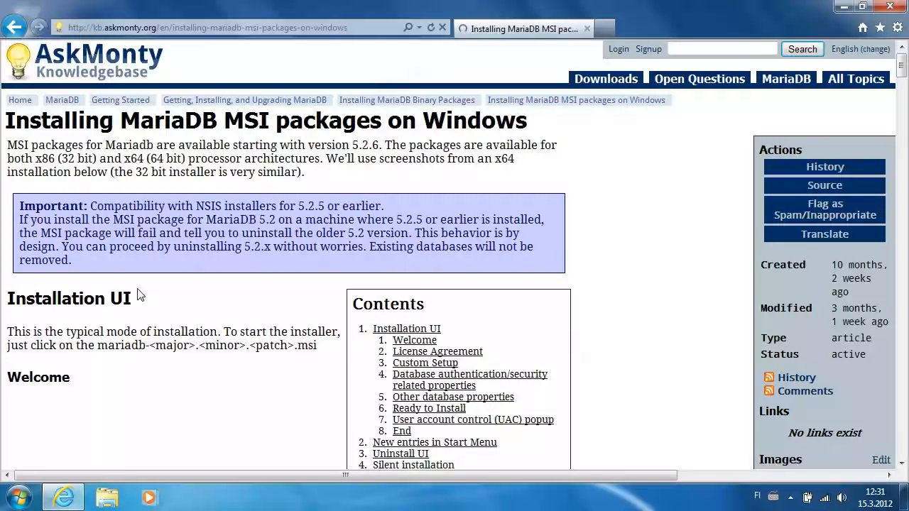
pyautogui.scroll(-10, 139, 295)
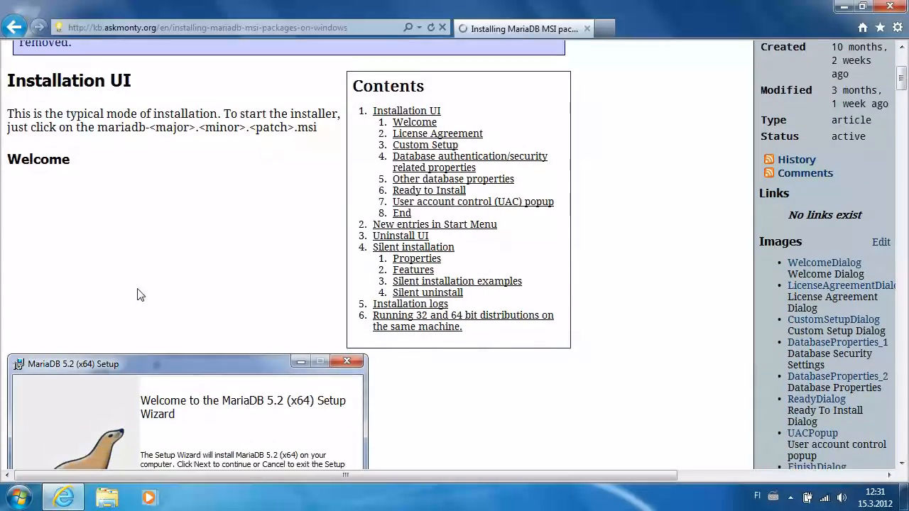
pyautogui.scroll(-15, 139, 295)
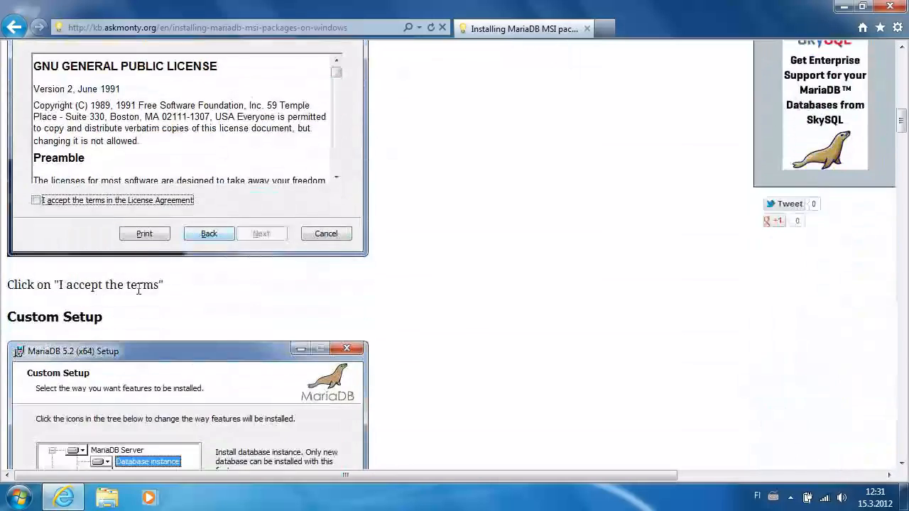
pyautogui.scroll(-5, 138, 295)
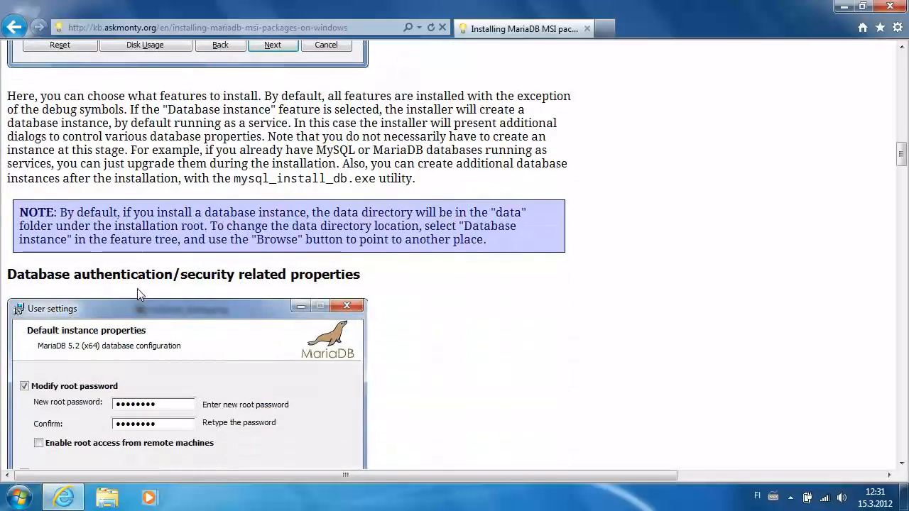
pyautogui.moveTo(902, 154); pyautogui.dragTo(899, 65)
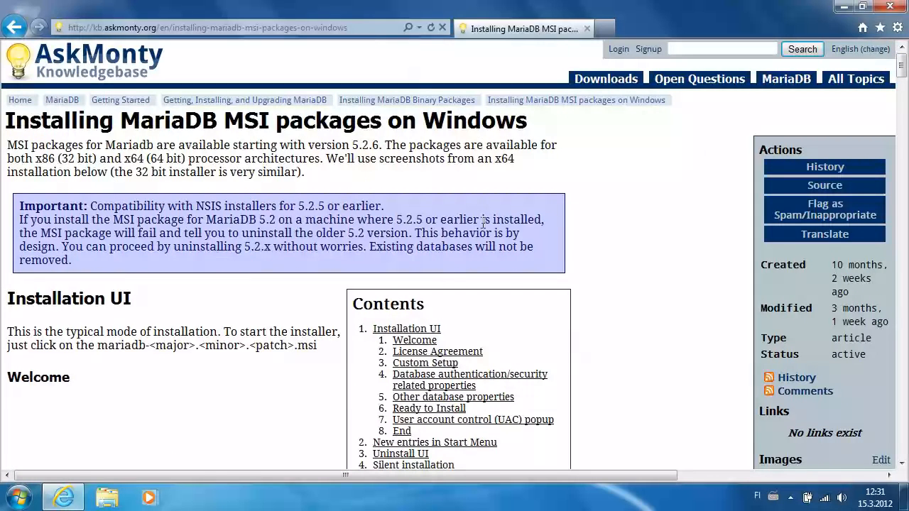
# Step: In a new tab, go from mariadb.org's Download page to the MariaDB 5.5.20 Alpha files
pyautogui.click(605, 28)
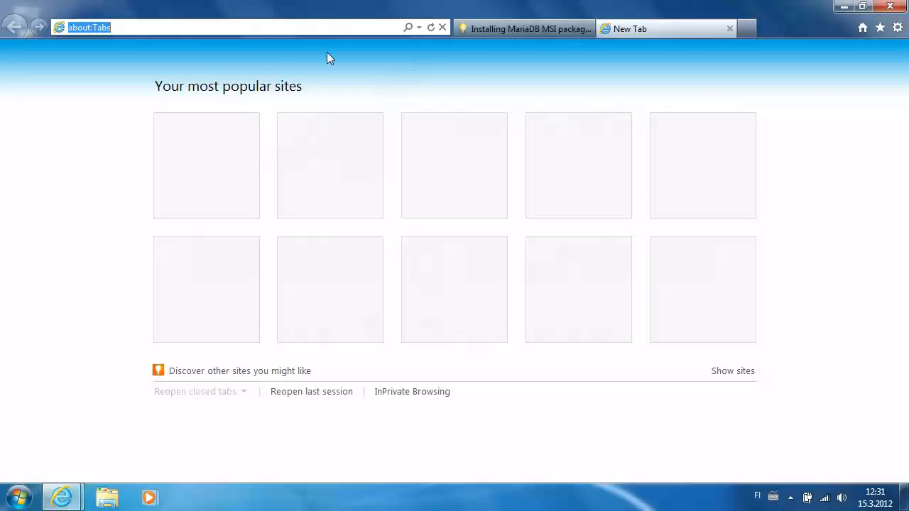
pyautogui.write('mariadb.org/')
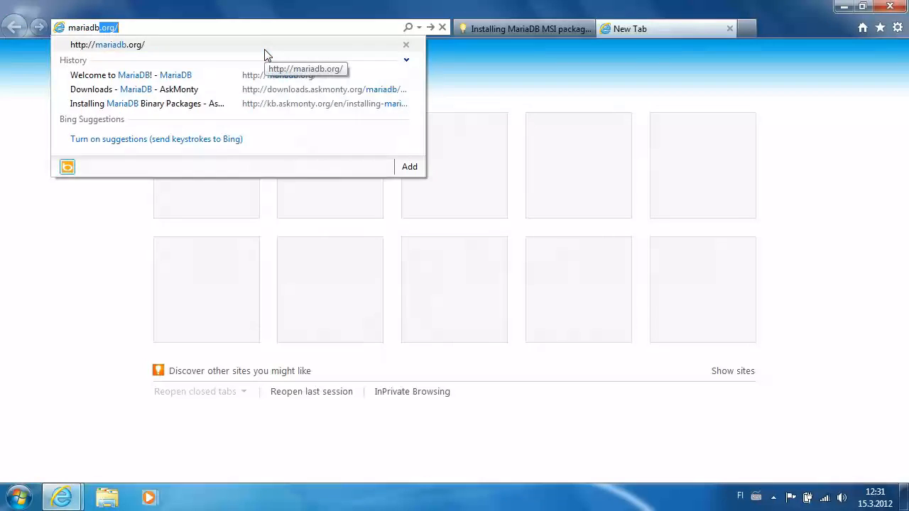
pyautogui.press('Return')
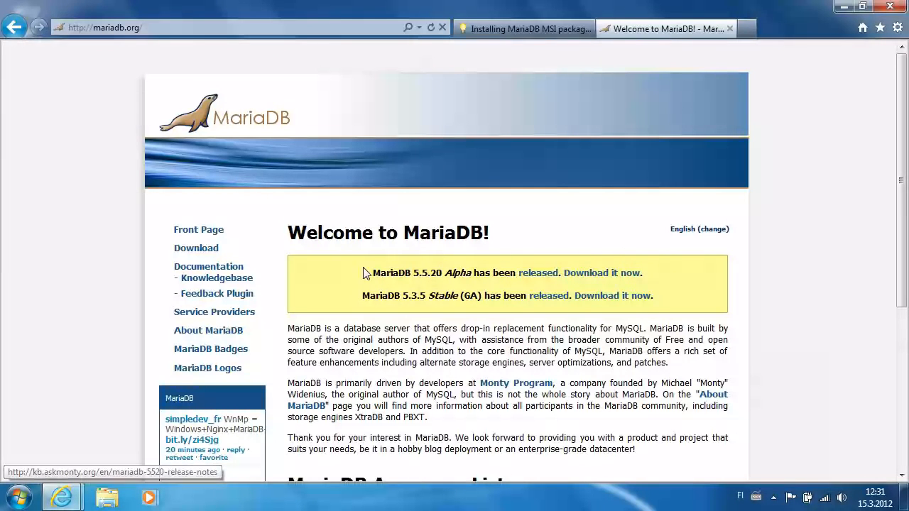
pyautogui.click(199, 250)
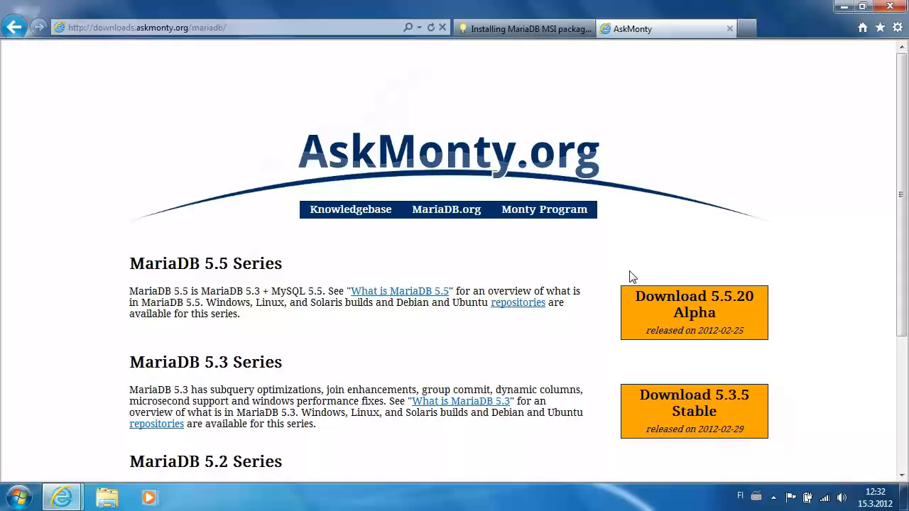
pyautogui.click(668, 308)
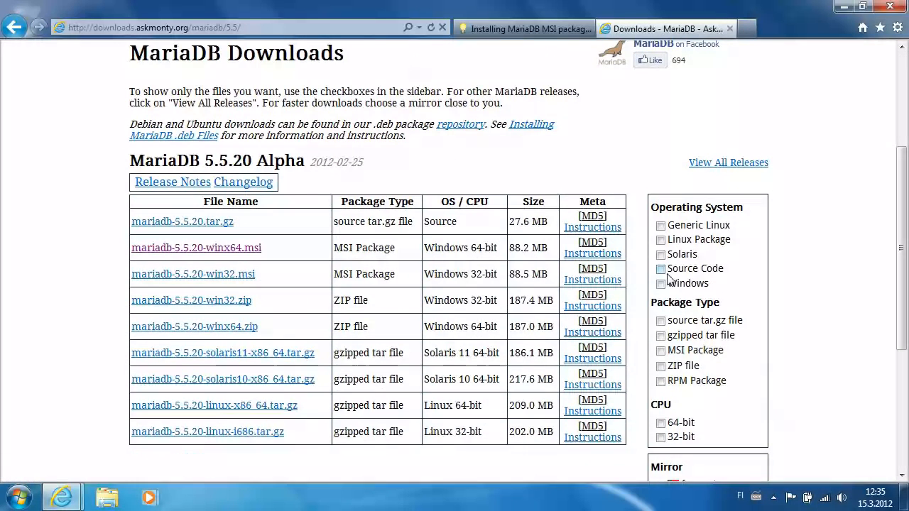
pyautogui.scroll(1, 667, 275)
pyautogui.scroll(-1, 668, 275)
pyautogui.scroll(-1, 667, 277)
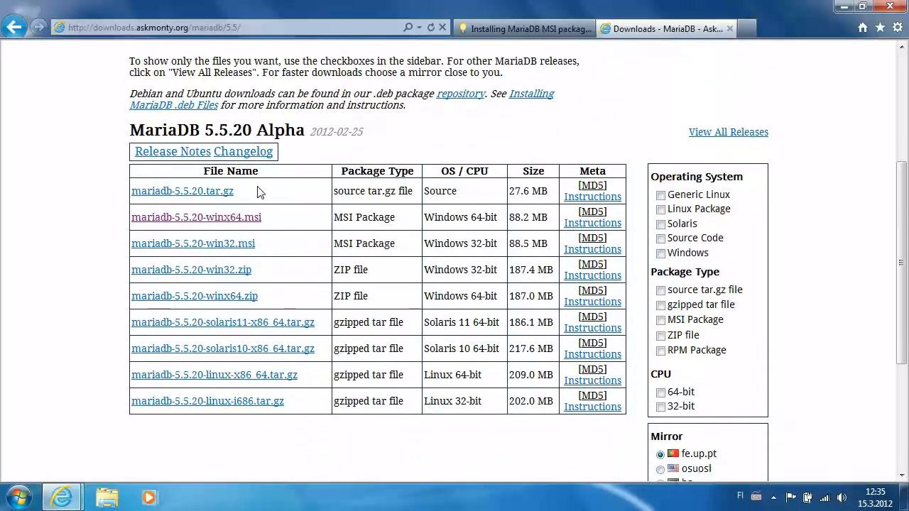
# Step: Request mariadb-5.5.20-winx64.msi, entering the visitor's name and e-mail, and run the installer
pyautogui.click(242, 220)
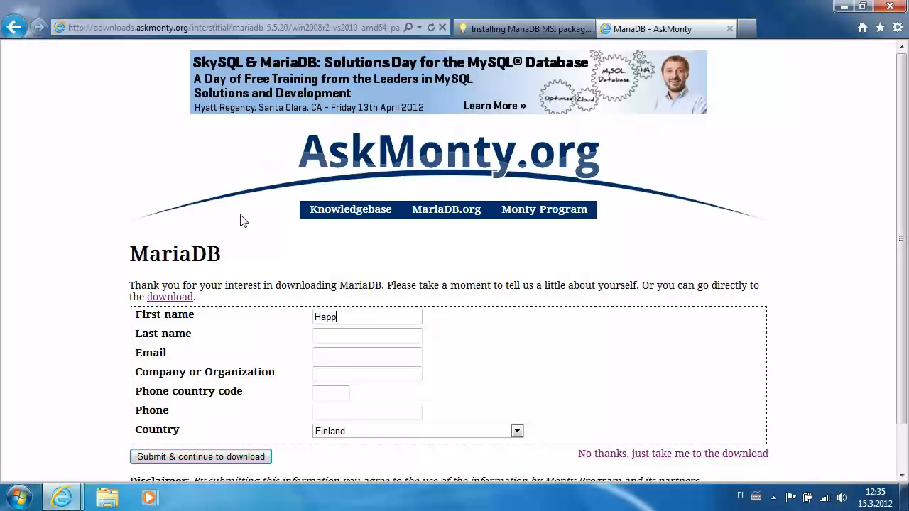
pyautogui.press('Tab')
pyautogui.write('Us')
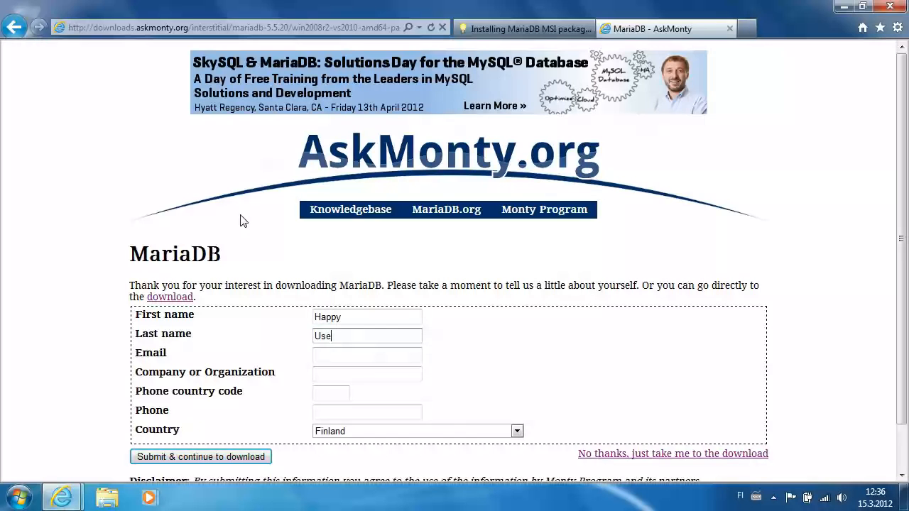
pyautogui.press('Tab')
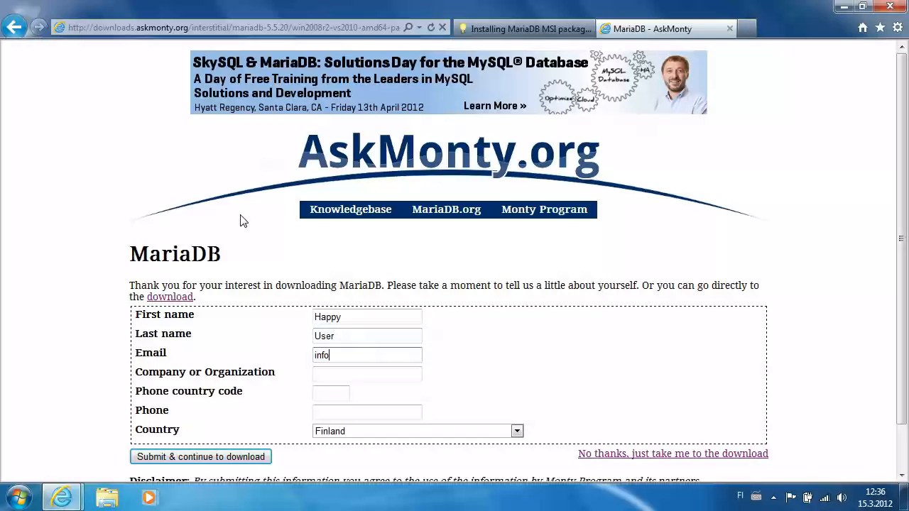
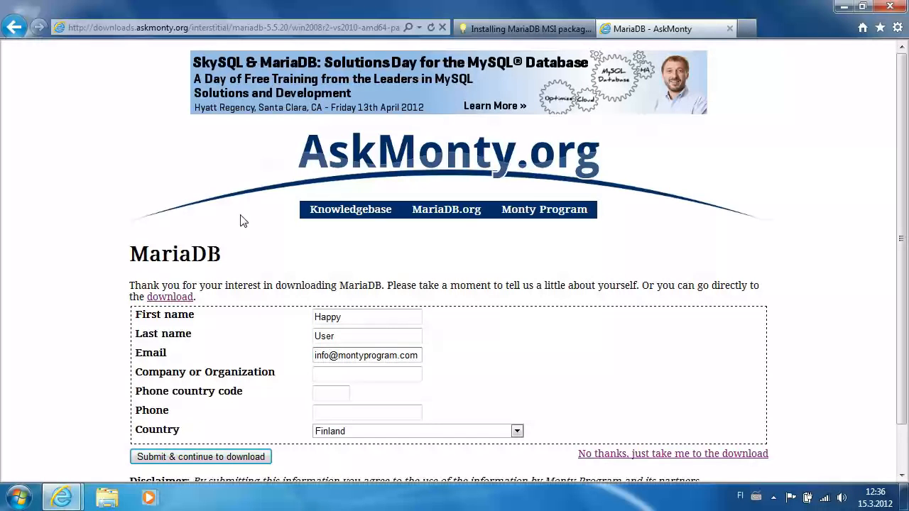
pyautogui.click(224, 459)
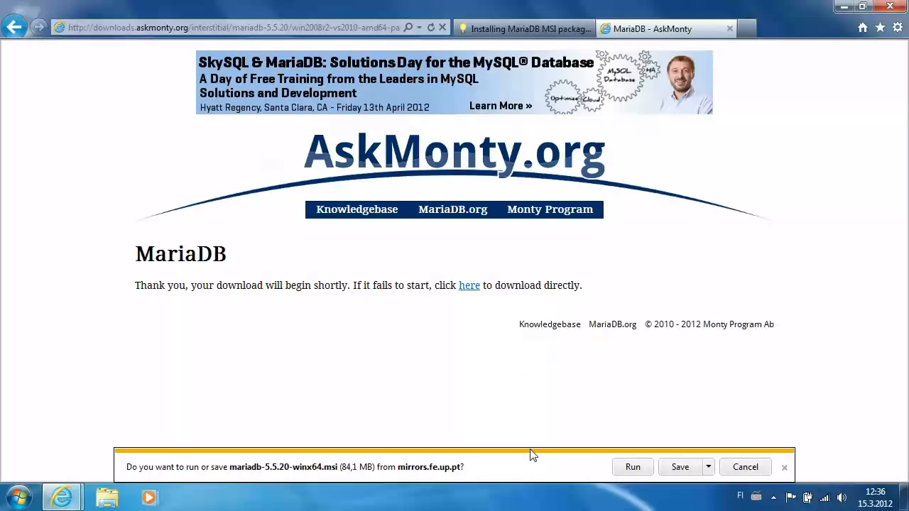
pyautogui.click(634, 468)
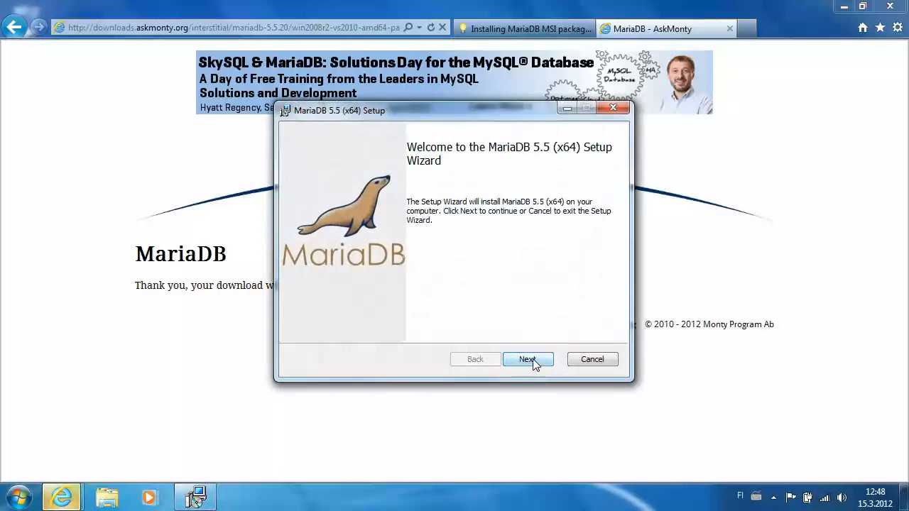
# Step: Accept the GPL licence agreement and continue to the Custom Setup page
pyautogui.click(535, 363)
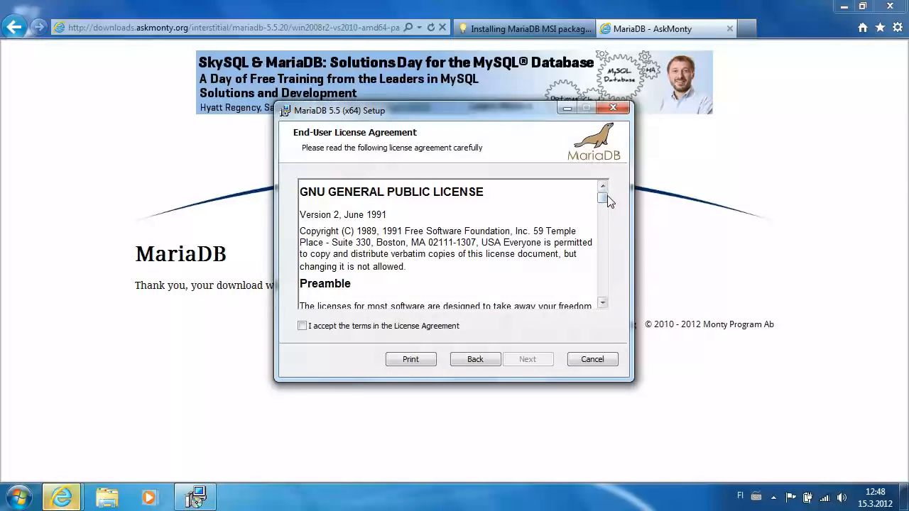
pyautogui.moveTo(603, 201); pyautogui.dragTo(615, 302)
pyautogui.click(419, 327)
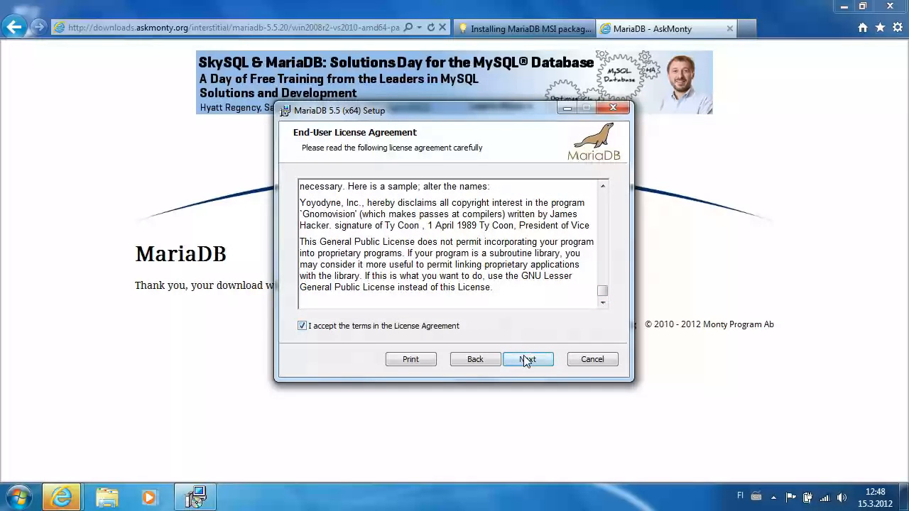
pyautogui.click(525, 360)
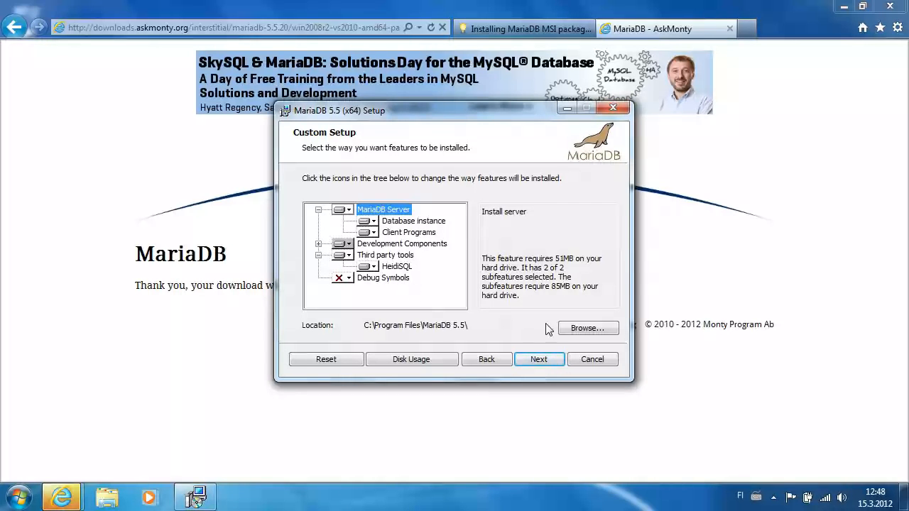
# Step: Set the install location to a new mariadb folder on the data drive, E:\mariadb\
pyautogui.click(587, 328)
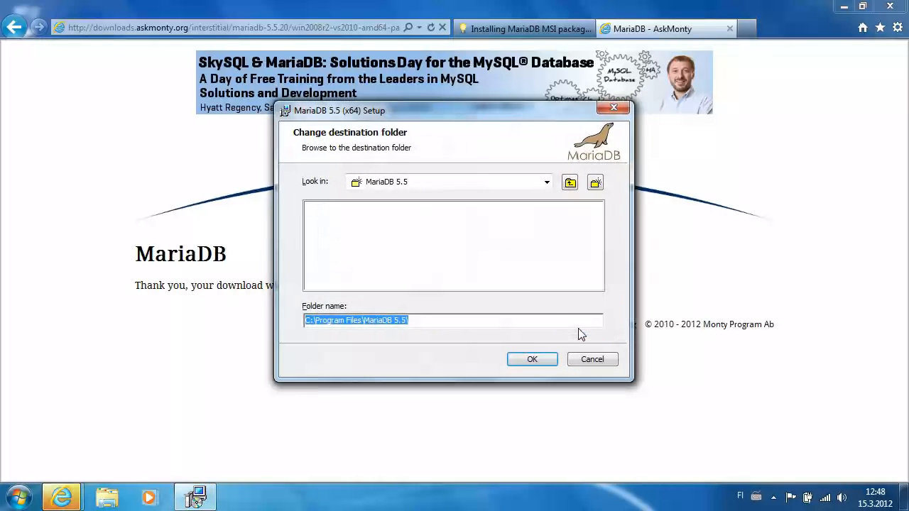
pyautogui.click(547, 183)
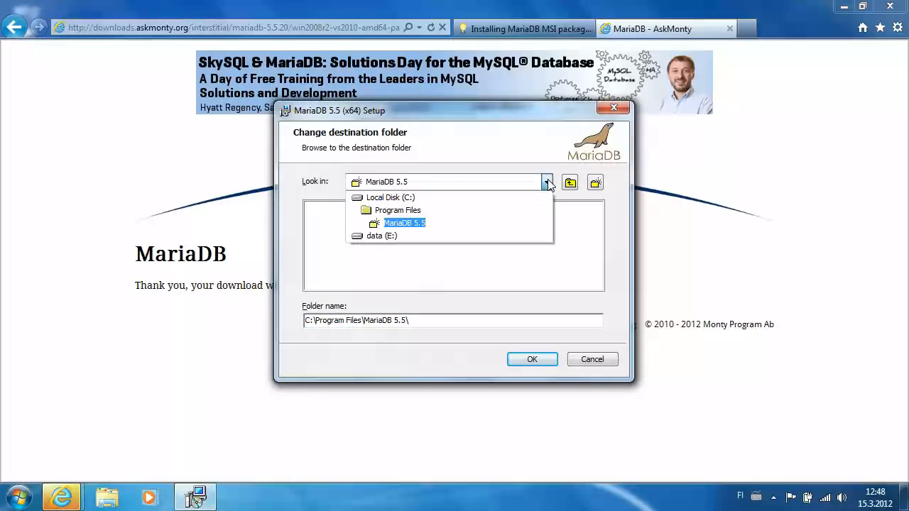
pyautogui.click(386, 236)
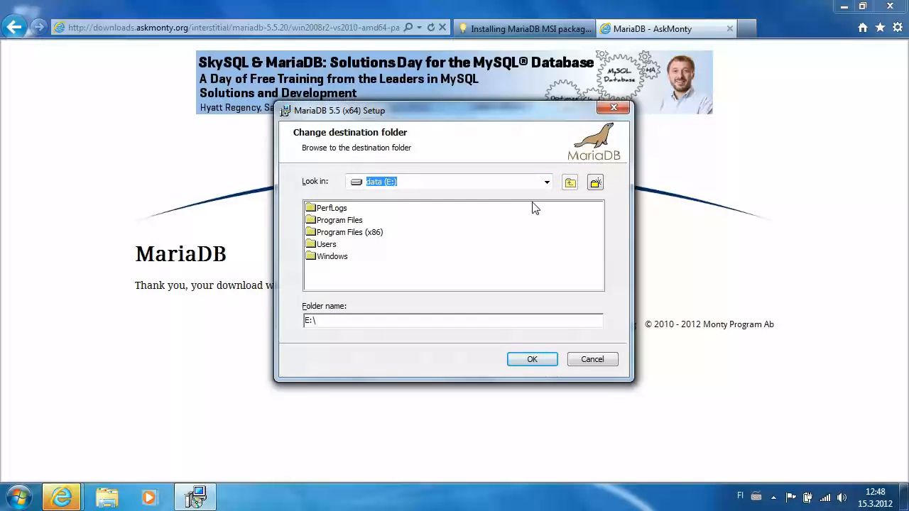
pyautogui.click(597, 183)
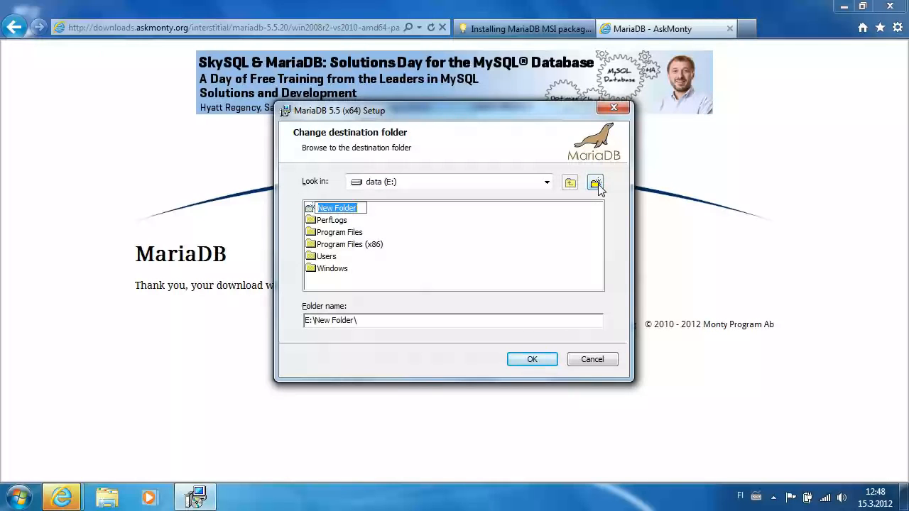
pyautogui.write('mariadb')
pyautogui.click(555, 221)
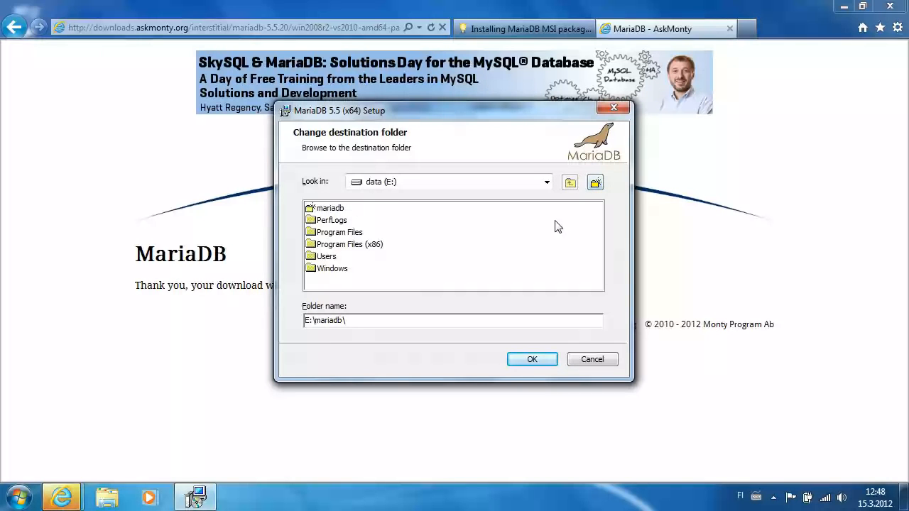
pyautogui.click(537, 366)
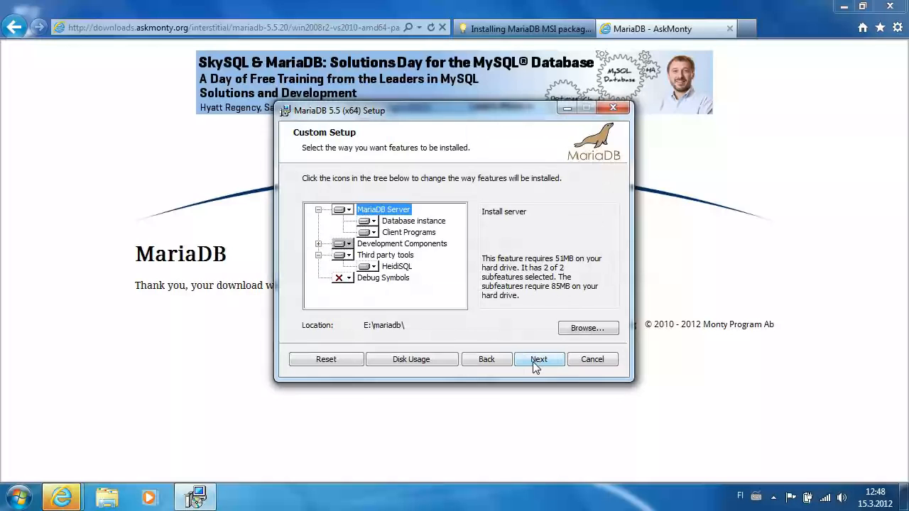
# Step: Keep the root password and MySQL service on port 3306, enable the Feedback plugin, and install
pyautogui.click(538, 360)
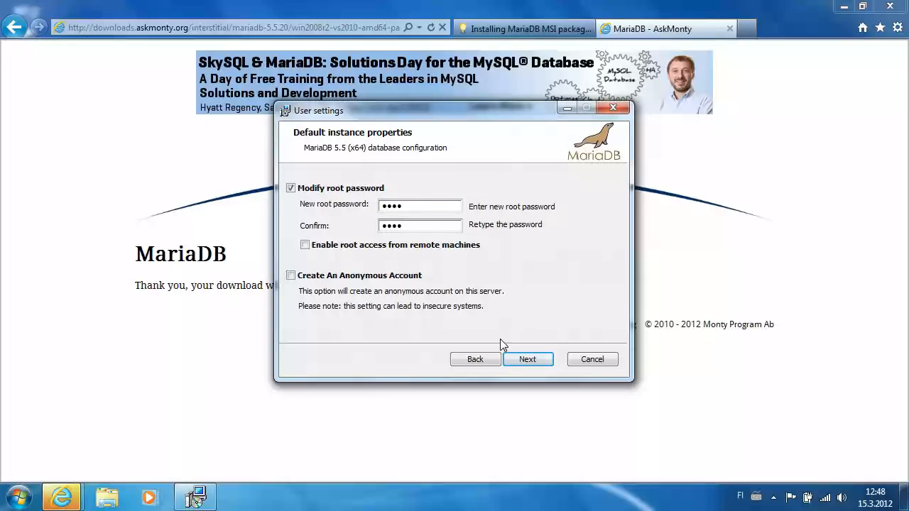
pyautogui.click(528, 359)
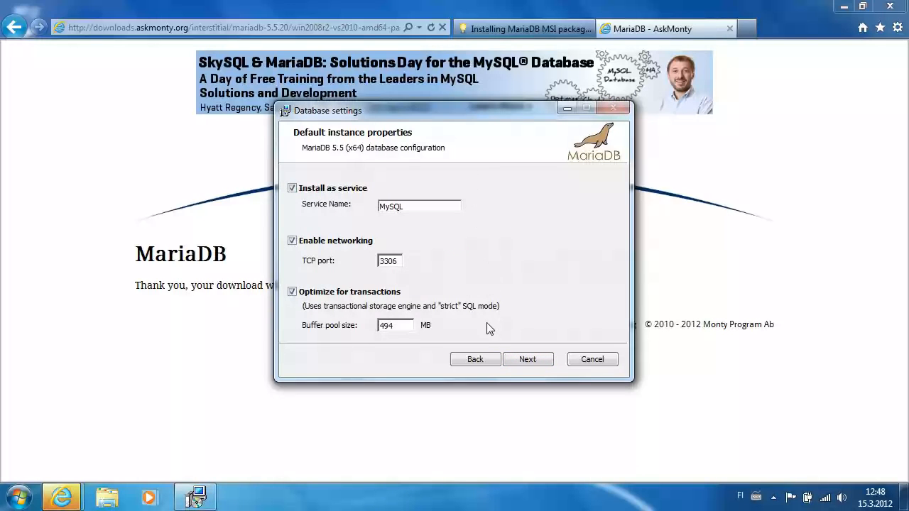
pyautogui.click(542, 357)
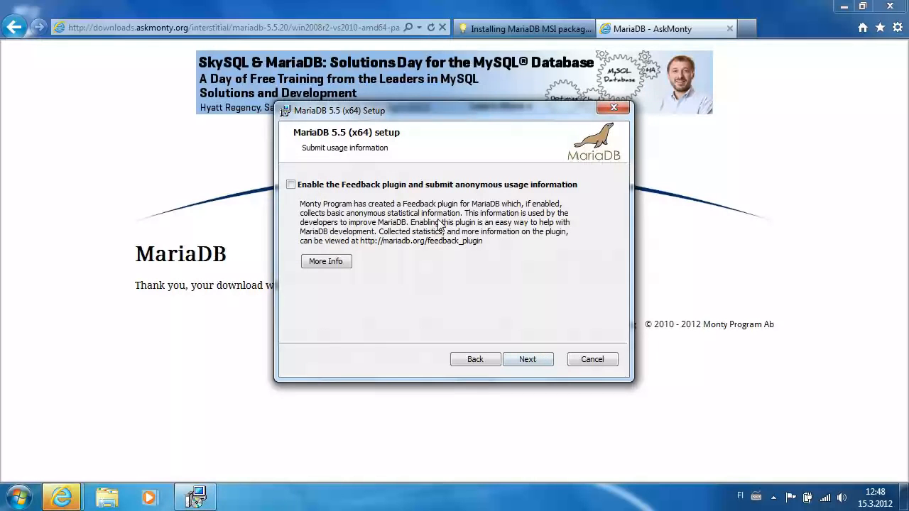
pyautogui.click(291, 187)
pyautogui.click(529, 359)
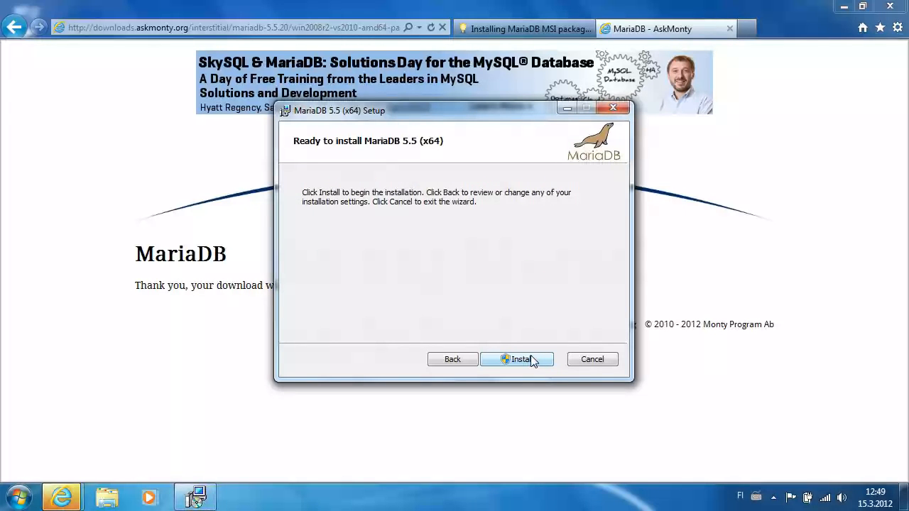
pyautogui.click(518, 360)
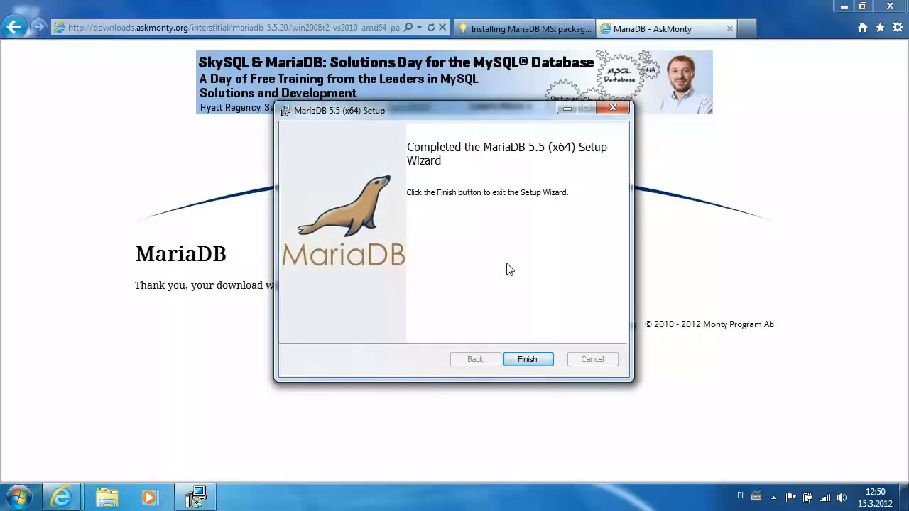
pyautogui.click(544, 358)
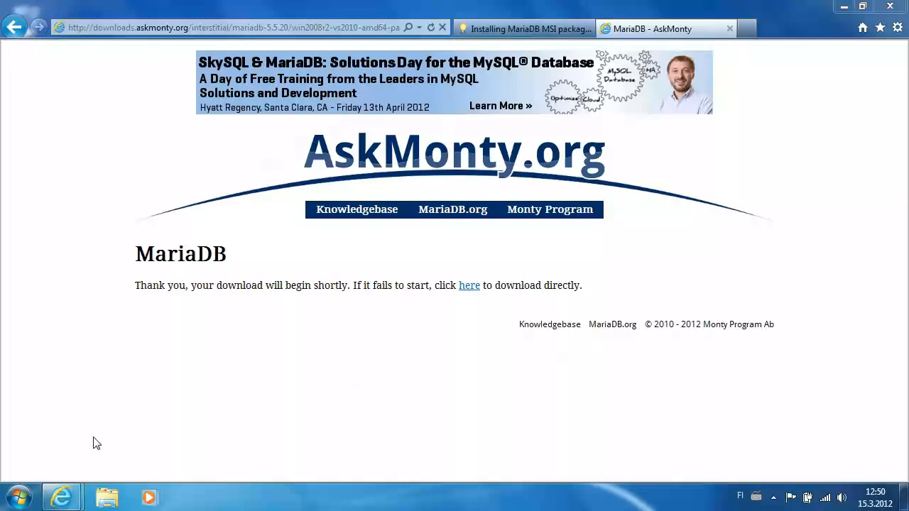
# Step: Launch HeidiSQL from Start > All Programs > MariaDB 5.5 (x64)
pyautogui.click(24, 500)
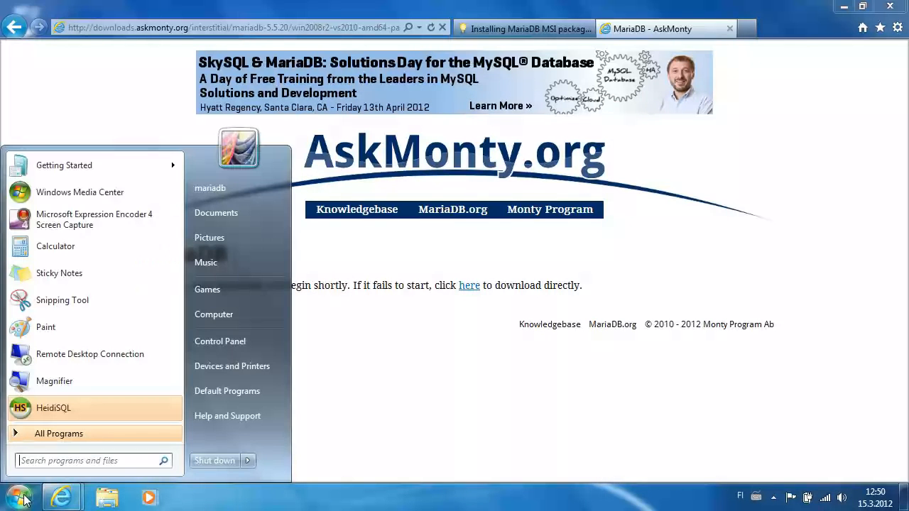
pyautogui.click(35, 435)
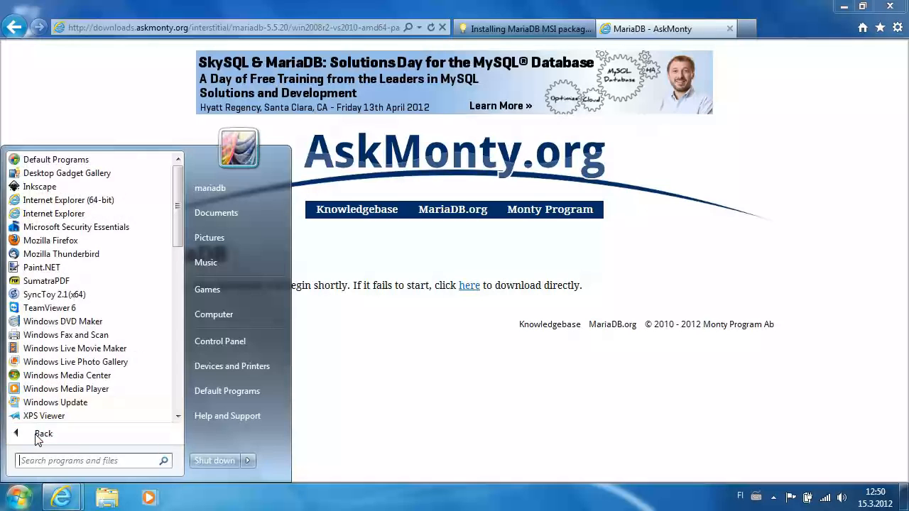
pyautogui.click(179, 345)
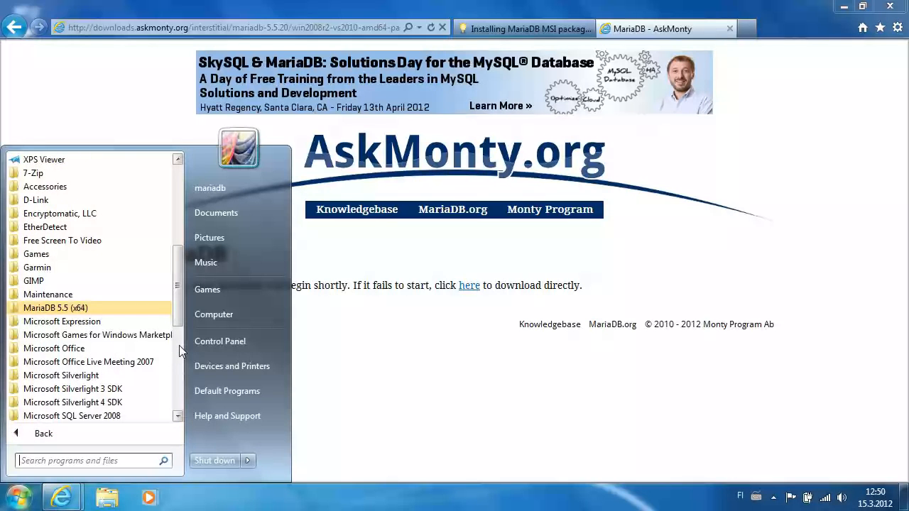
pyautogui.click(44, 308)
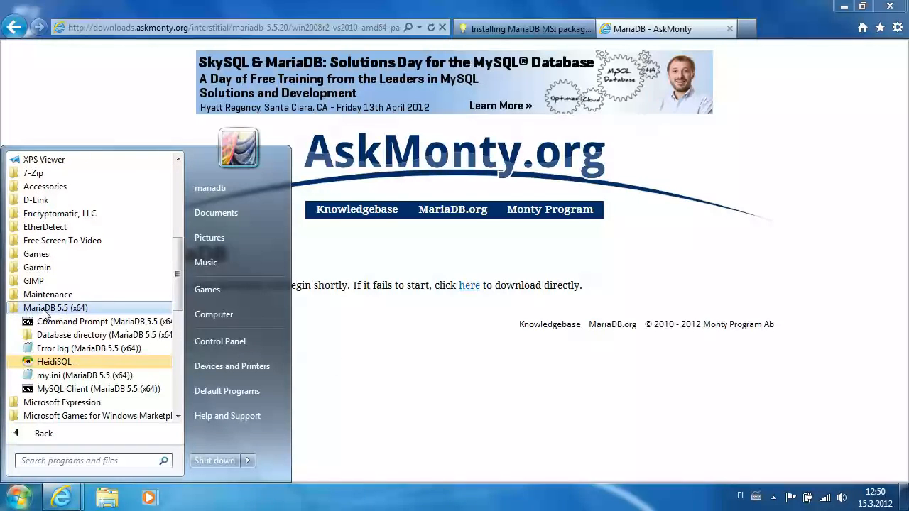
pyautogui.click(75, 363)
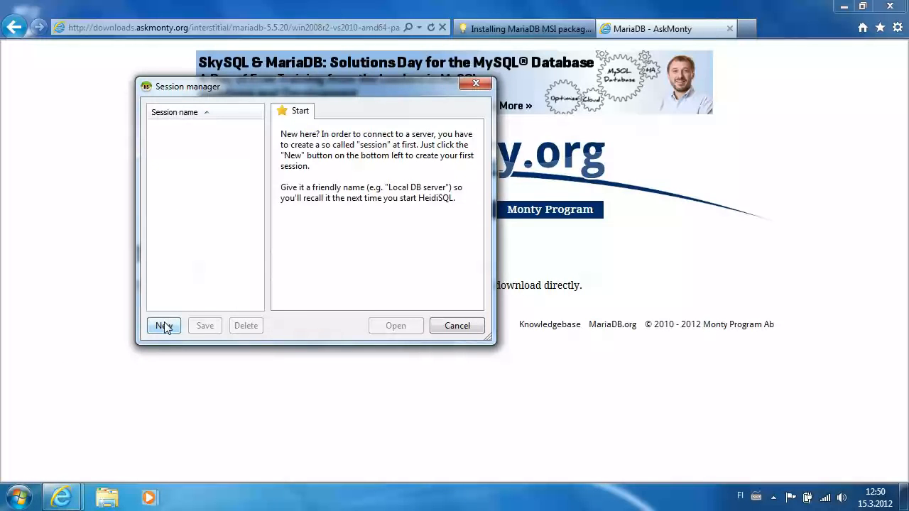
# Step: Create a new HeidiSQL session named MariaDB@localhost
pyautogui.click(163, 325)
pyautogui.click(196, 127)
pyautogui.moveTo(200, 132); pyautogui.dragTo(158, 134)
pyautogui.press('Delete')
pyautogui.press('Delete')
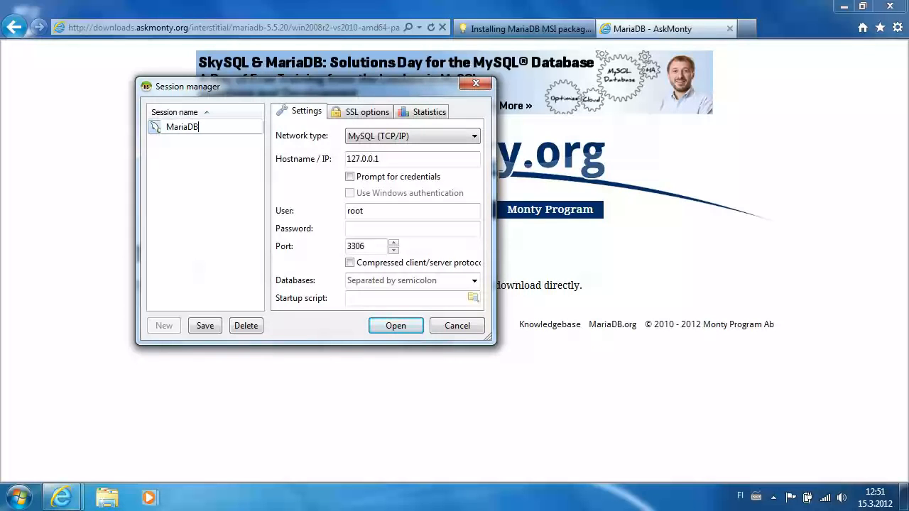
pyautogui.write('MariaDB@lova')
pyautogui.click(177, 170)
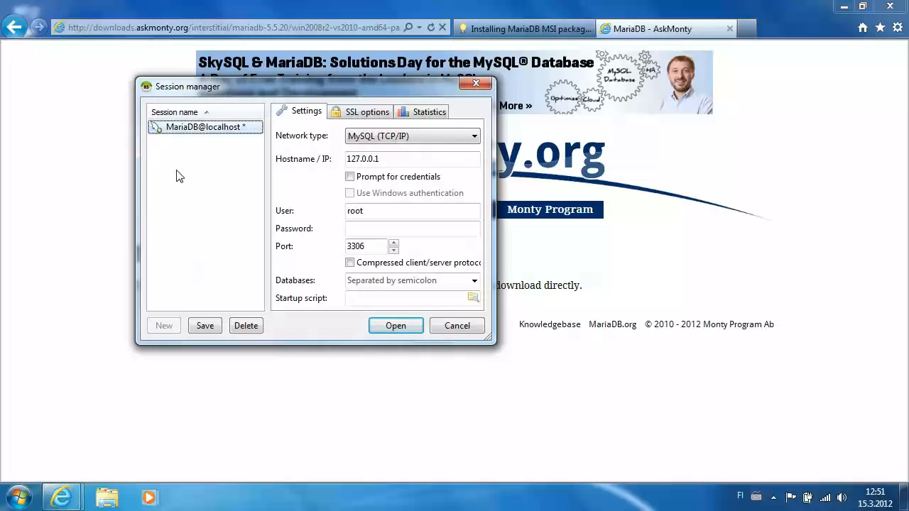
# Step: Enter the root password, save the session, and connect to the local server
pyautogui.click(372, 227)
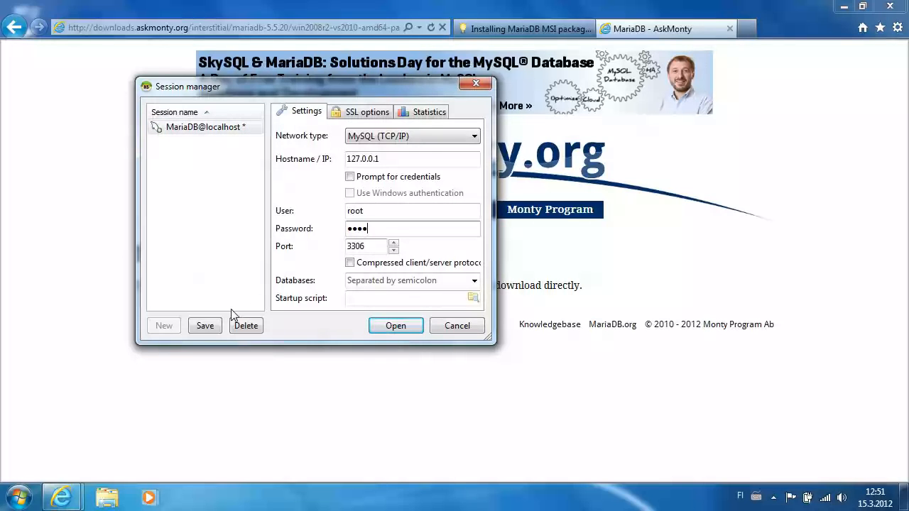
pyautogui.click(203, 326)
pyautogui.click(396, 327)
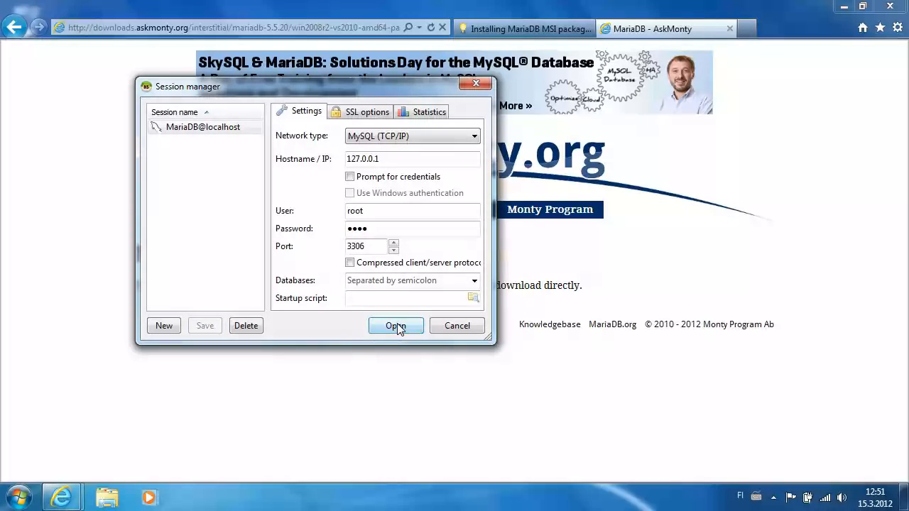
pyautogui.click(396, 327)
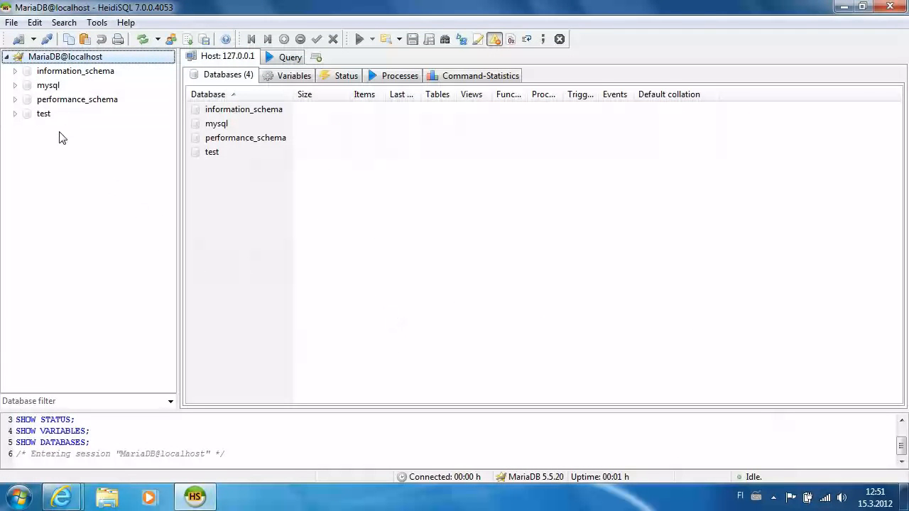
# Step: Create the organization database with latin1 and latin1_swedish_ci, then open it
pyautogui.rightClick(102, 58)
pyautogui.moveTo(145, 131)
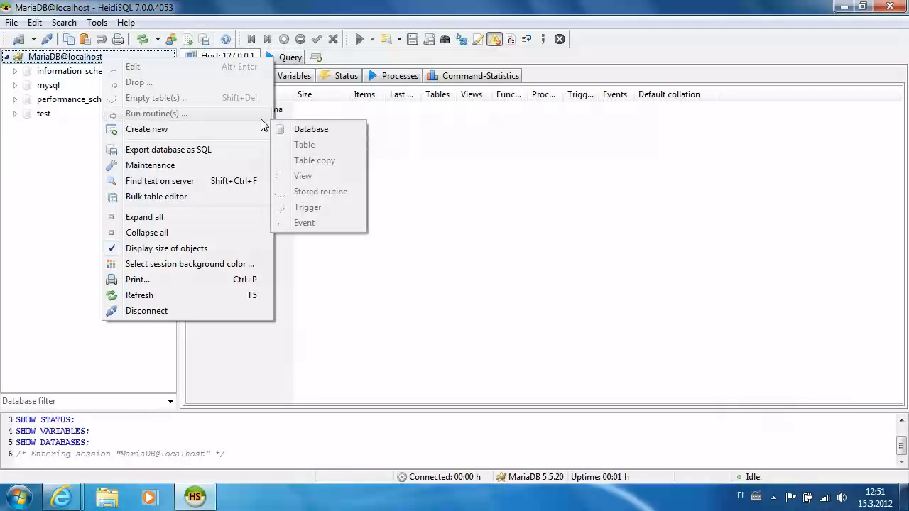
pyautogui.click(307, 131)
pyautogui.write('organization')
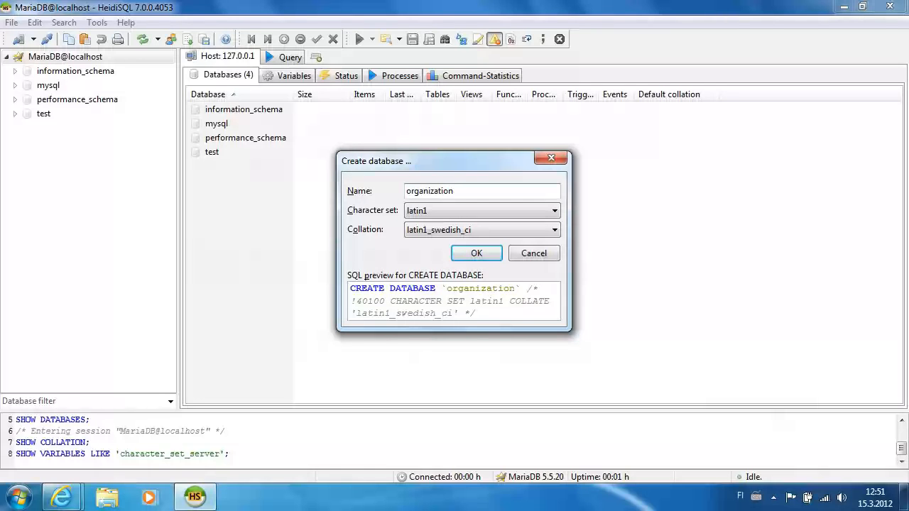
pyautogui.click(483, 211)
pyautogui.click(484, 211)
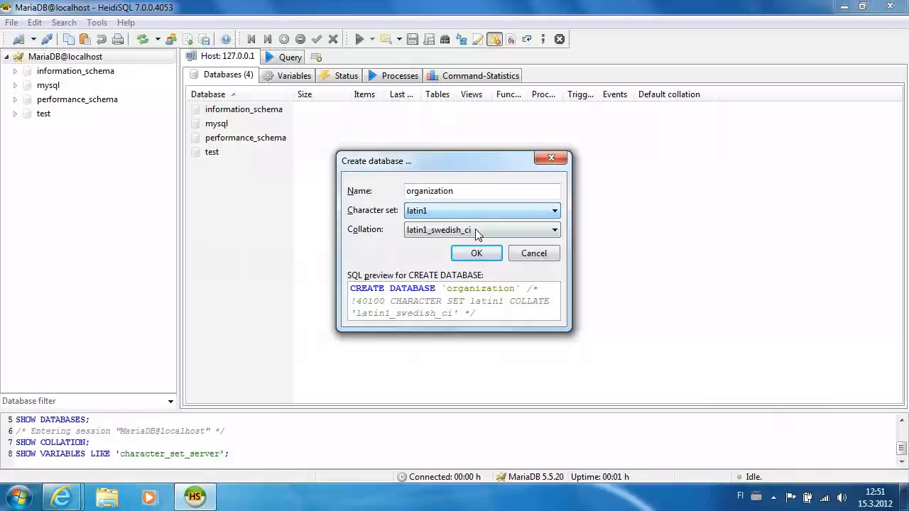
pyautogui.click(475, 230)
pyautogui.click(475, 230)
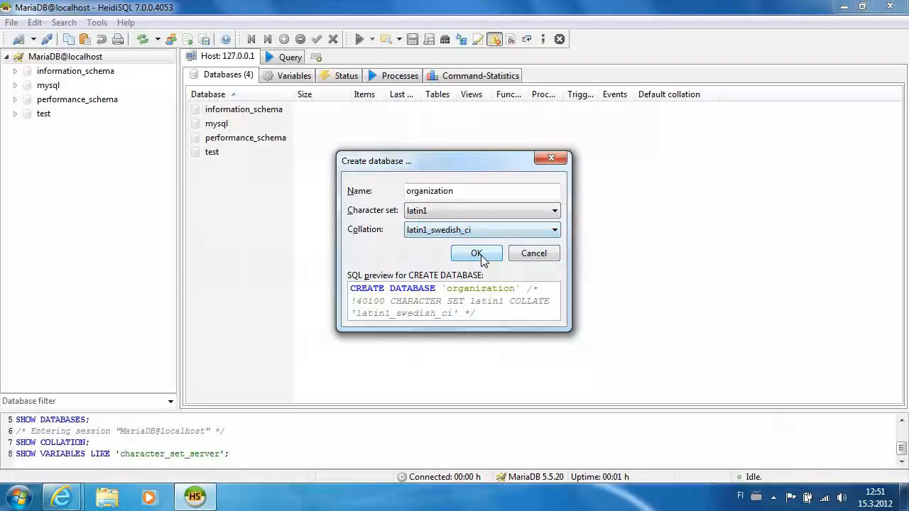
pyautogui.click(480, 257)
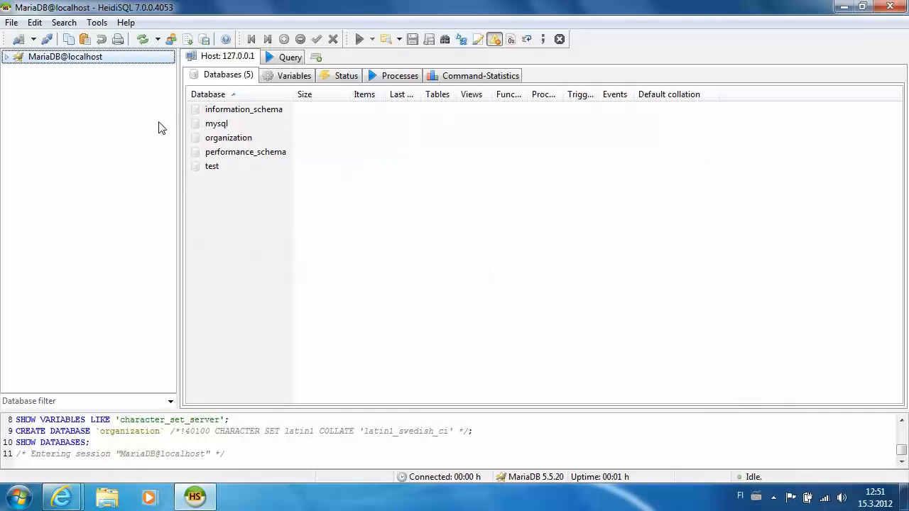
pyautogui.doubleClick(216, 138)
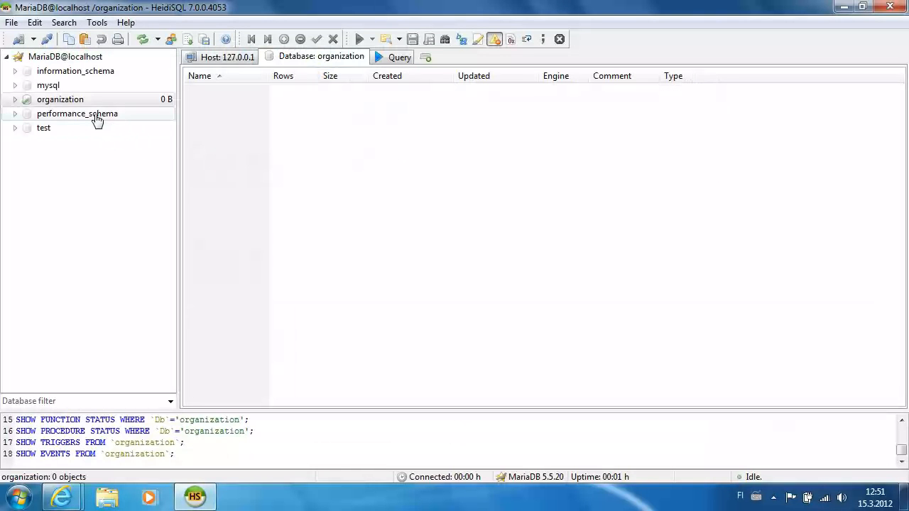
# Step: Create a new table named company with a non-null CompanyId primary key column
pyautogui.rightClick(71, 100)
pyautogui.moveTo(128, 171)
pyautogui.click(271, 186)
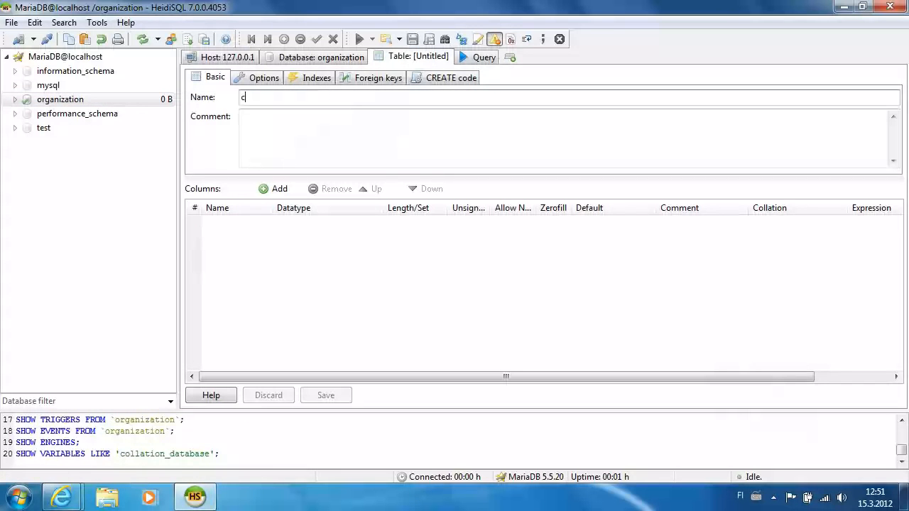
pyautogui.write('company')
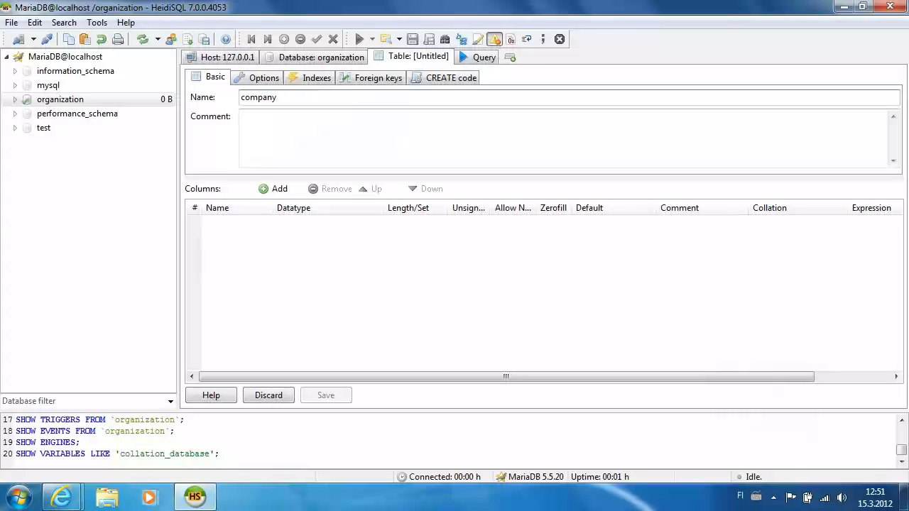
pyautogui.click(287, 190)
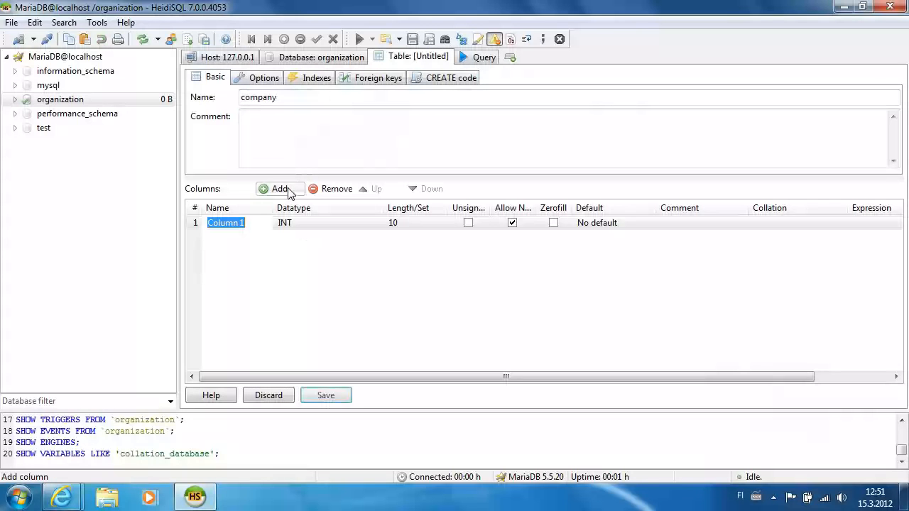
pyautogui.write('C')
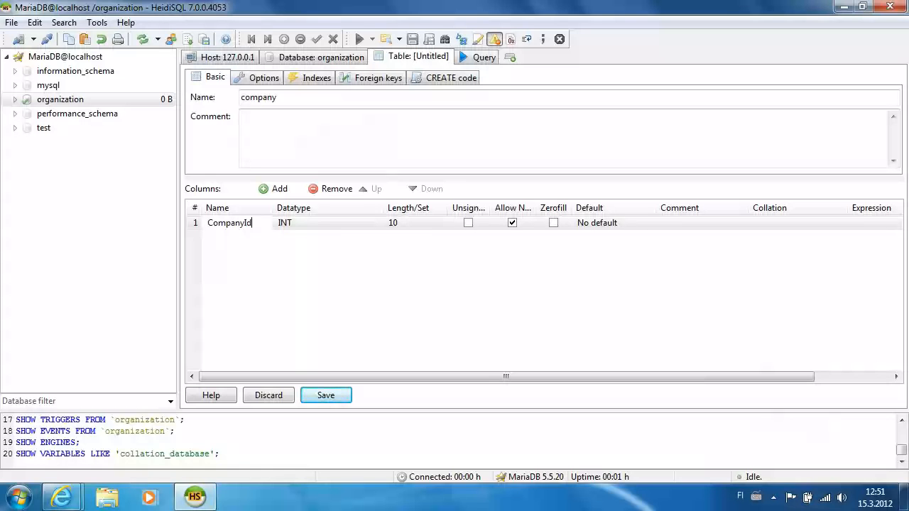
pyautogui.write('ompanyId')
pyautogui.click(512, 222)
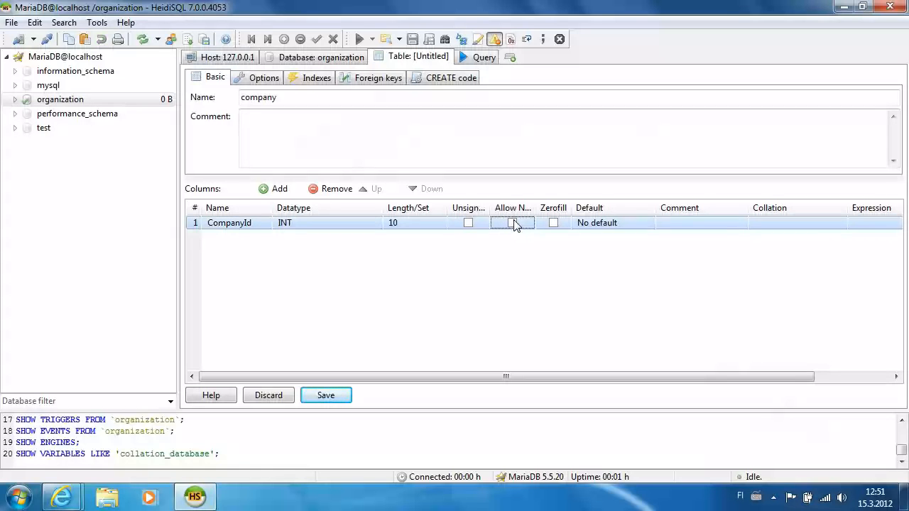
pyautogui.rightClick(193, 229)
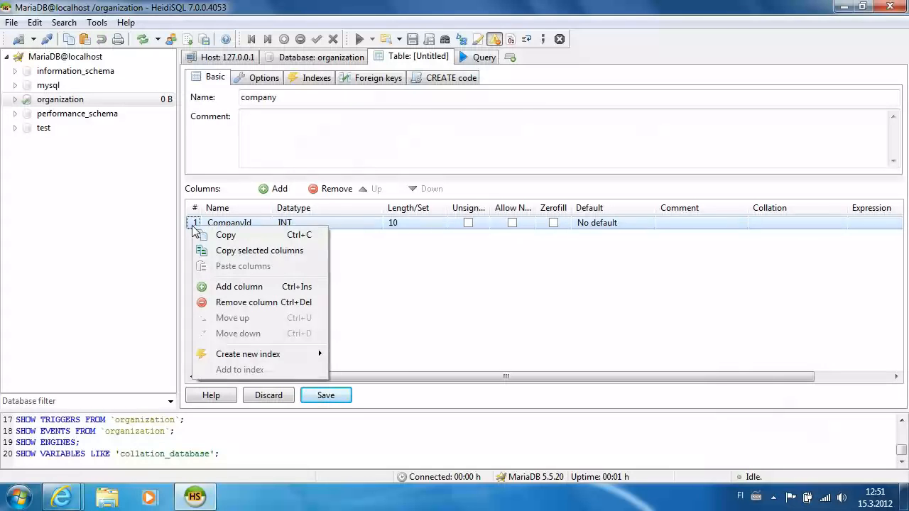
pyautogui.moveTo(233, 355)
pyautogui.click(366, 355)
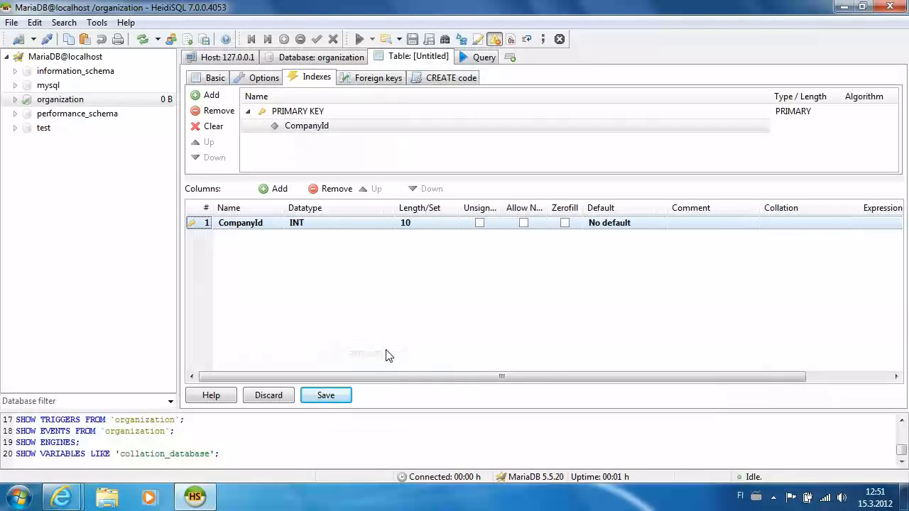
# Step: Add a nullable VARCHAR CompanyName column, save the table, and reselect organization
pyautogui.click(273, 189)
pyautogui.write('CompanyName')
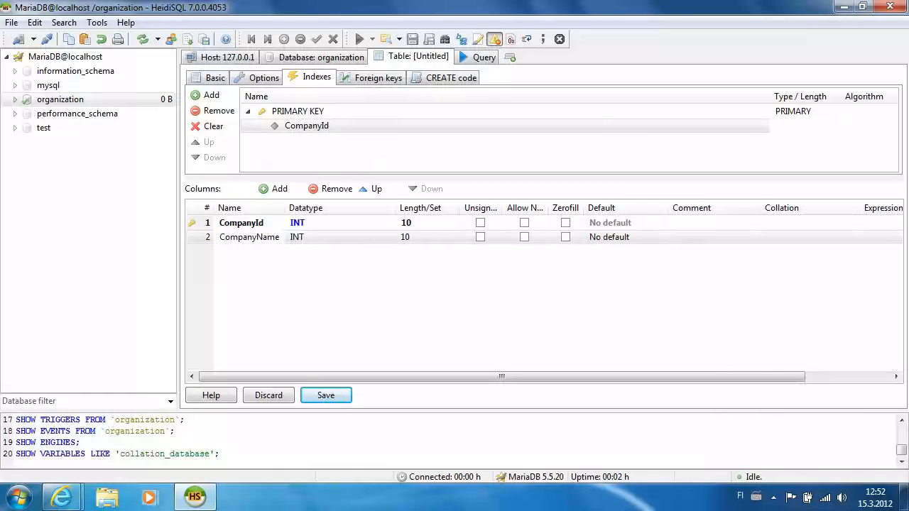
pyautogui.click(324, 237)
pyautogui.click(376, 241)
pyautogui.moveTo(403, 264); pyautogui.dragTo(399, 299)
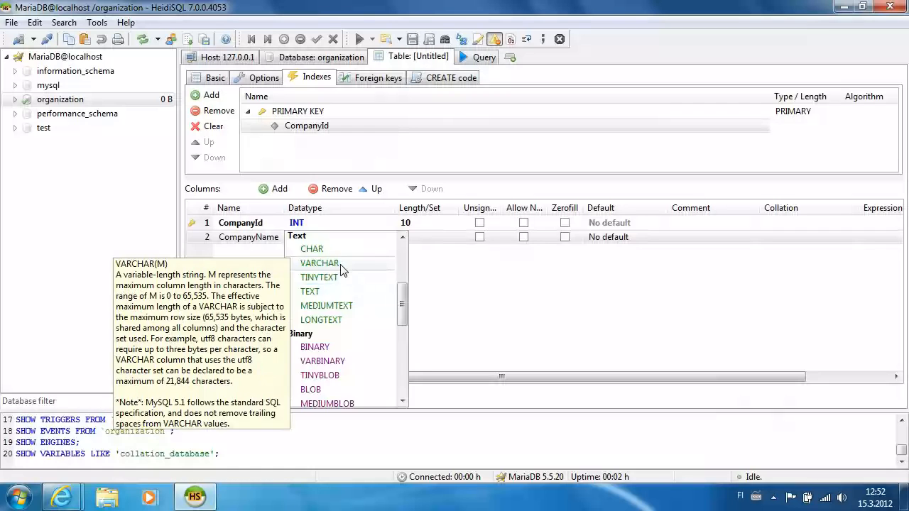
pyautogui.click(342, 264)
pyautogui.click(523, 237)
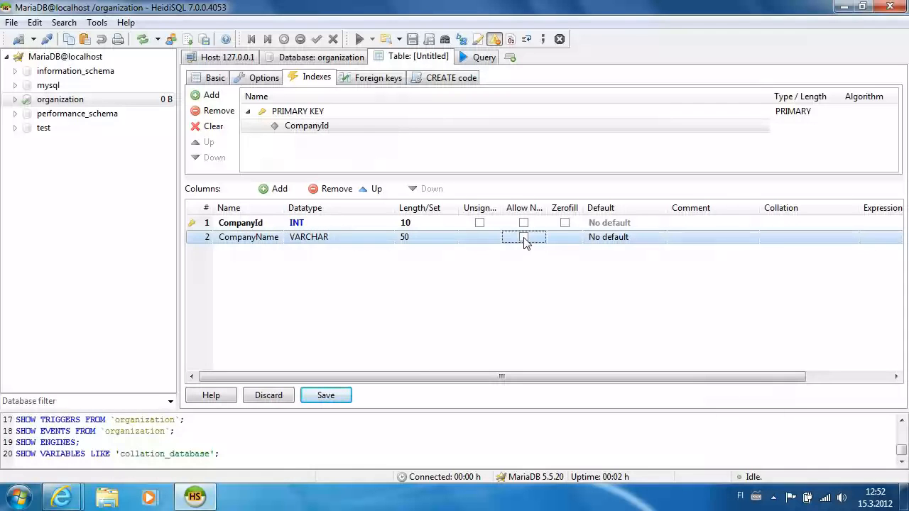
pyautogui.click(331, 396)
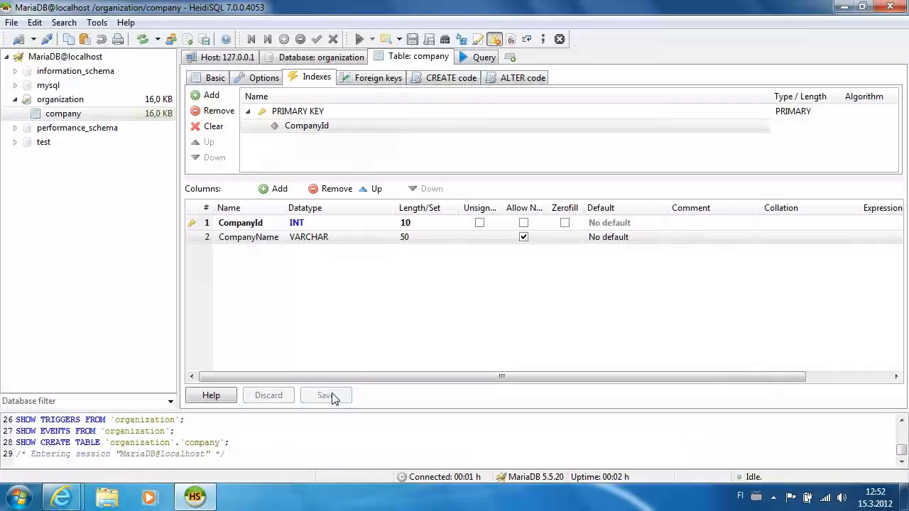
pyautogui.click(95, 104)
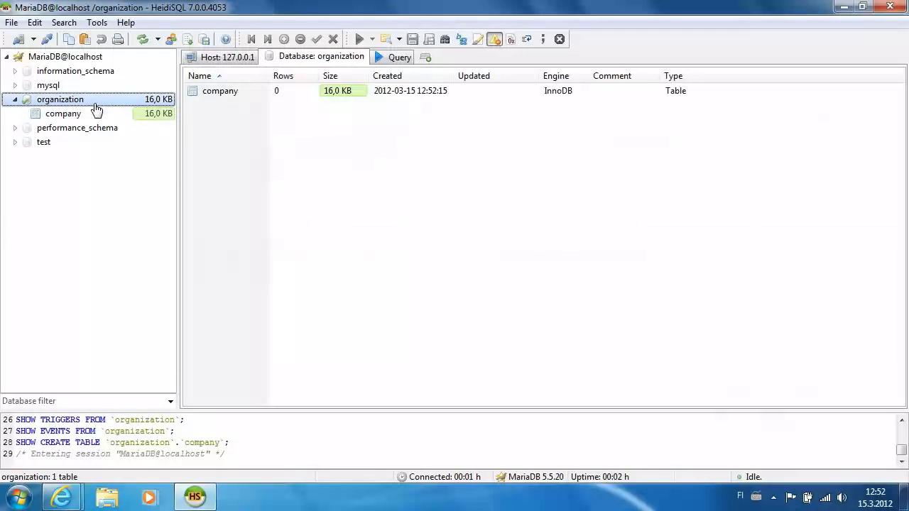
# Step: Create a new table named employee with a non-null EmployeeId primary key
pyautogui.rightClick(97, 108)
pyautogui.moveTo(220, 178)
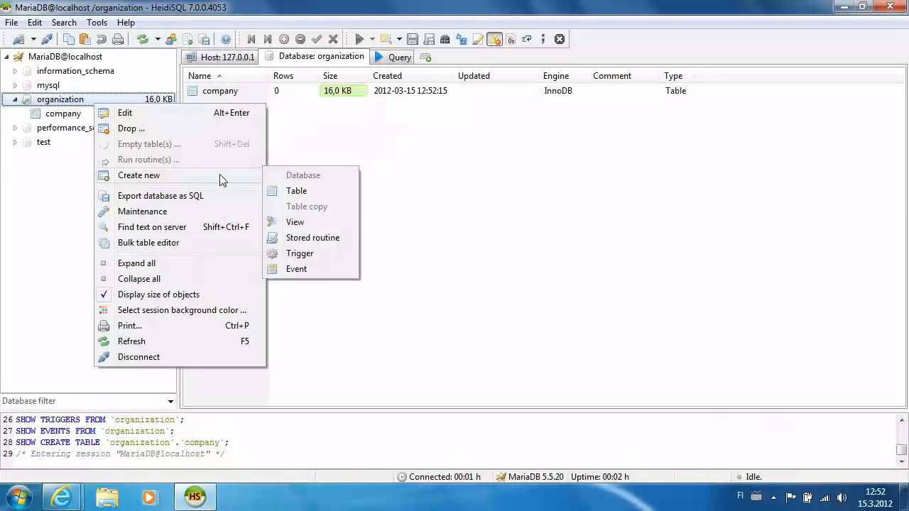
pyautogui.click(297, 193)
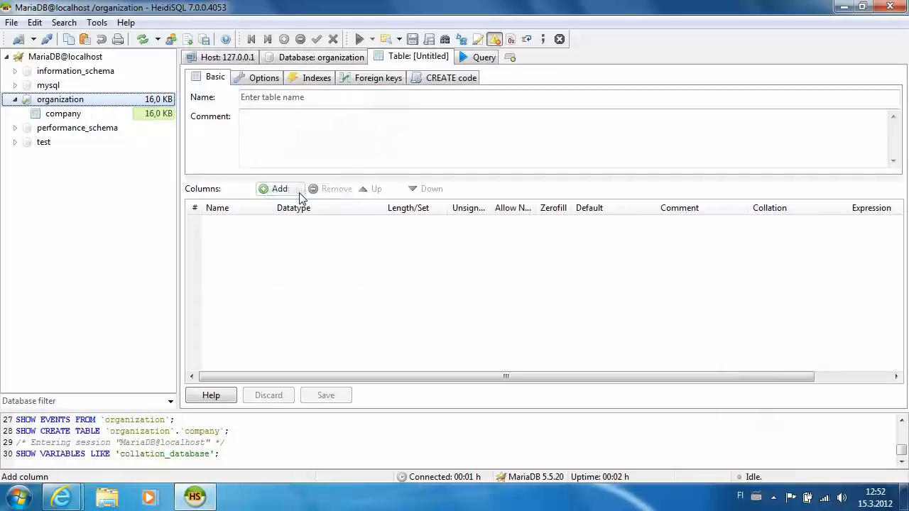
pyautogui.click(309, 97)
pyautogui.write('employee')
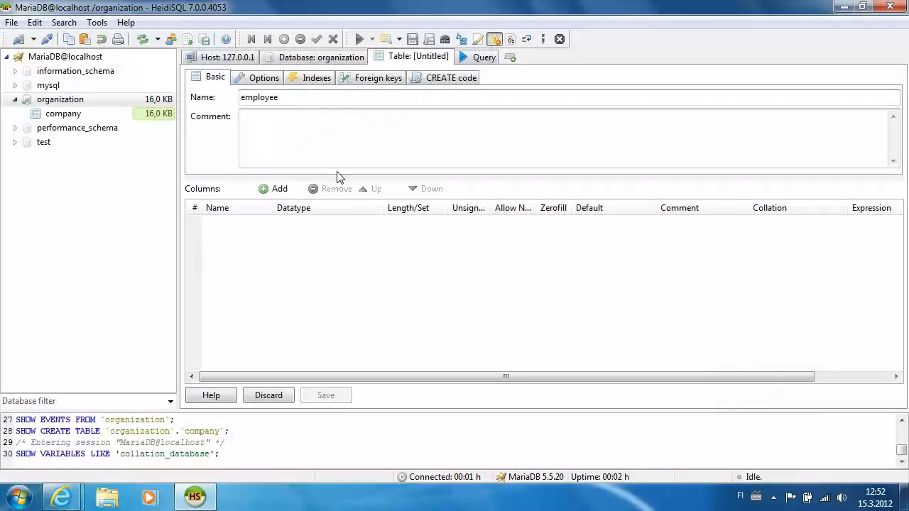
pyautogui.click(274, 191)
pyautogui.write('EmployeeId')
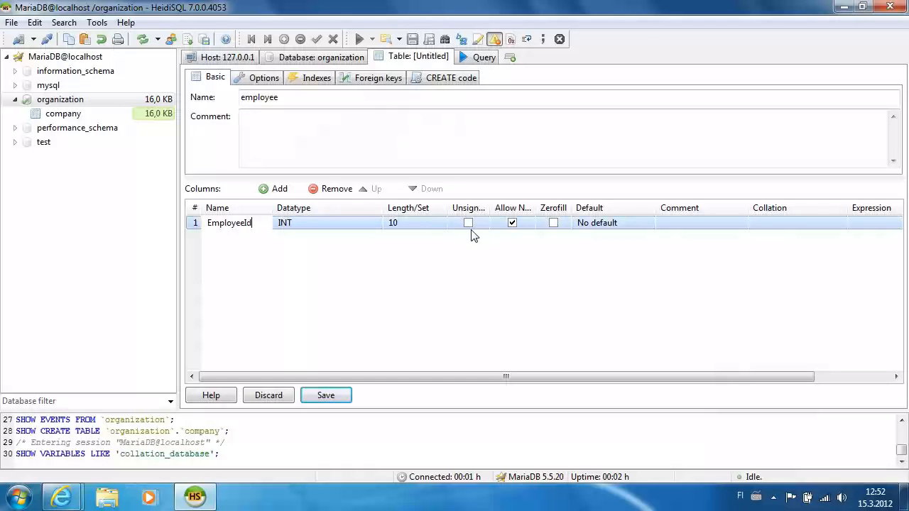
pyautogui.click(512, 223)
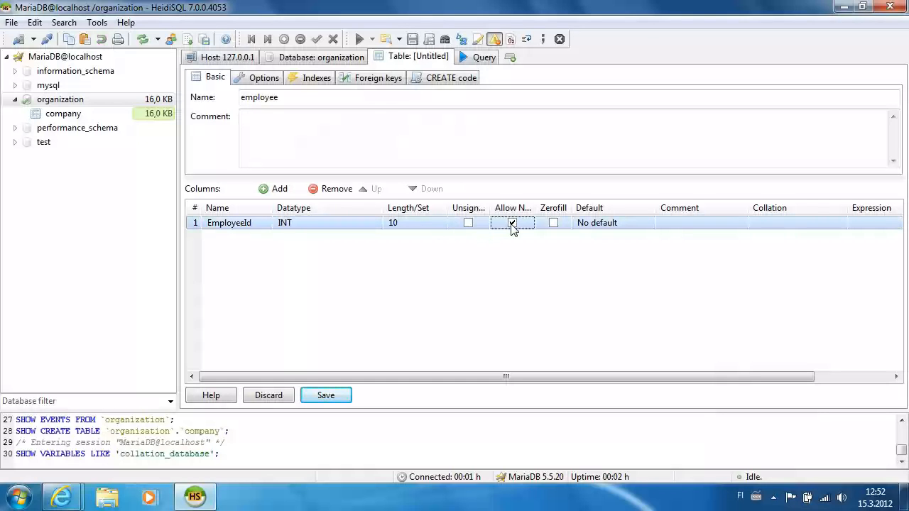
pyautogui.rightClick(193, 227)
pyautogui.moveTo(301, 354)
pyautogui.click(360, 355)
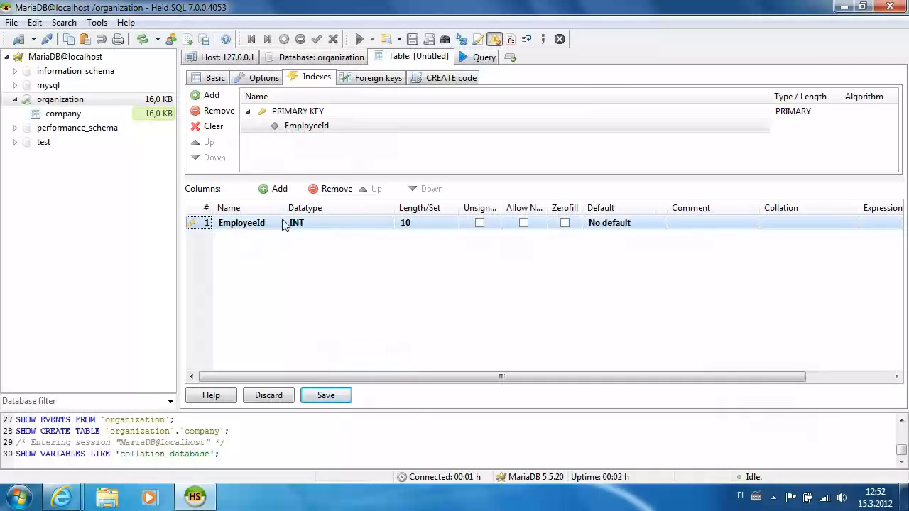
# Step: Add a nullable VARCHAR FirstName column and a LastName column
pyautogui.click(263, 192)
pyautogui.write('F')
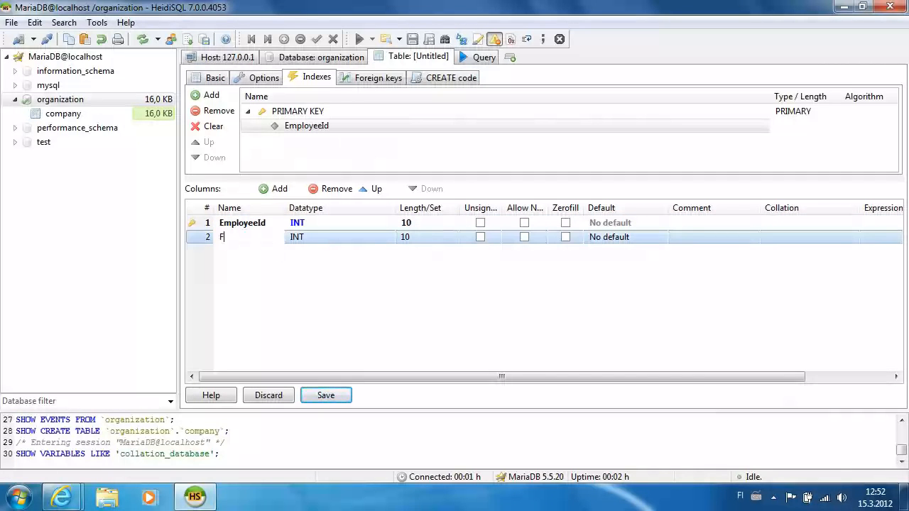
pyautogui.write('irstName')
pyautogui.click(379, 241)
pyautogui.click(385, 239)
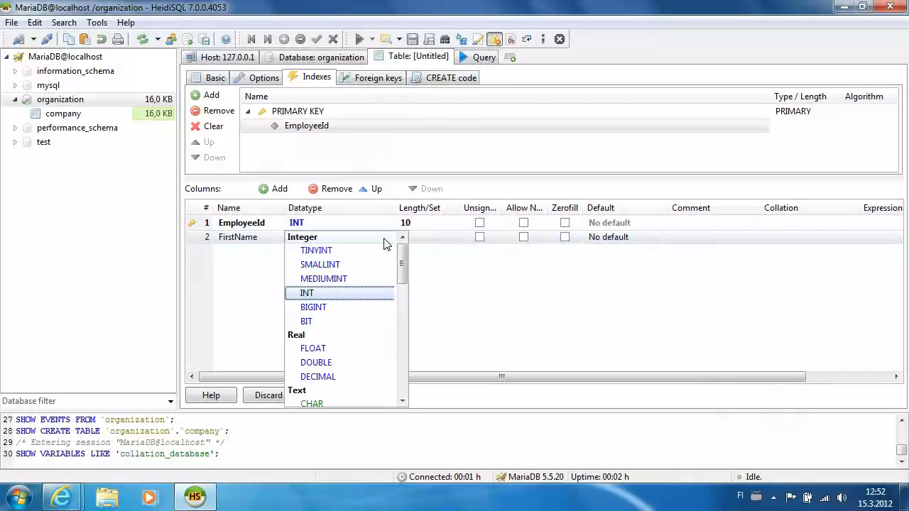
pyautogui.moveTo(403, 259); pyautogui.dragTo(406, 303)
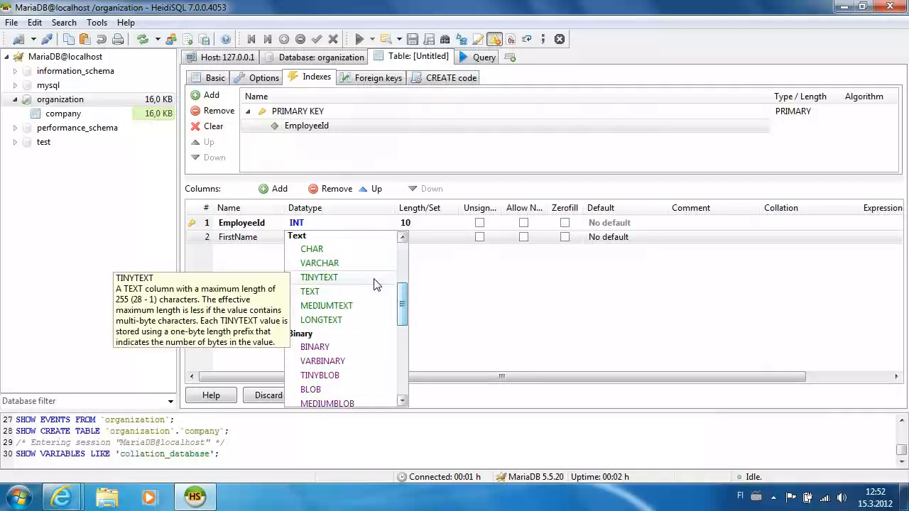
pyautogui.click(320, 262)
pyautogui.click(523, 238)
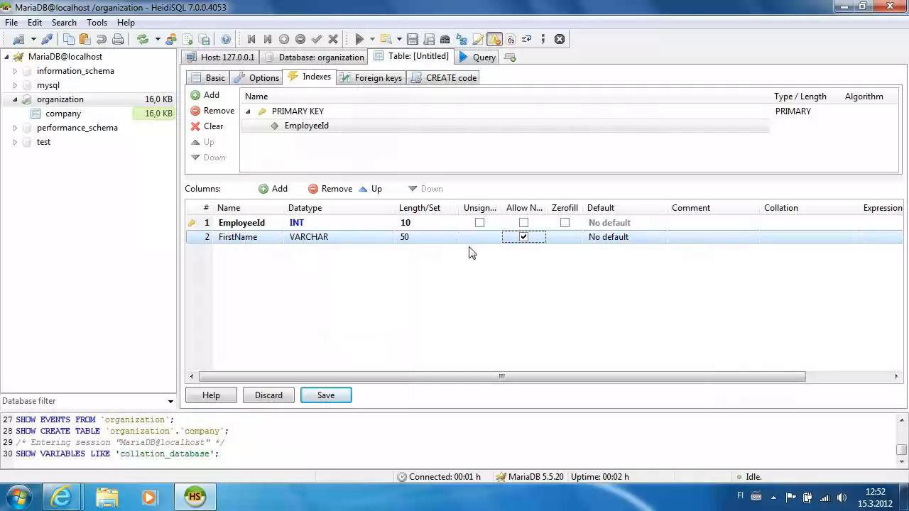
pyautogui.click(274, 189)
pyautogui.write('LastName')
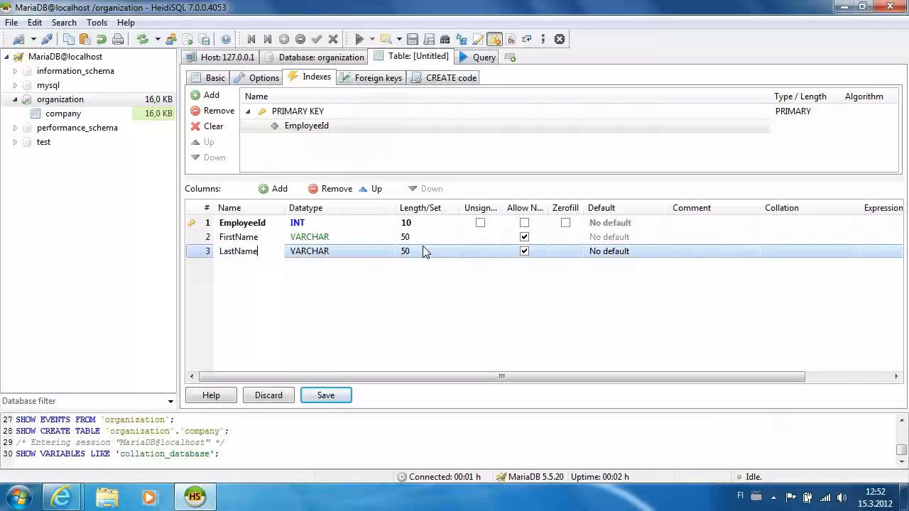
# Step: Add a CompanyId INT column and save the employee table
pyautogui.click(274, 189)
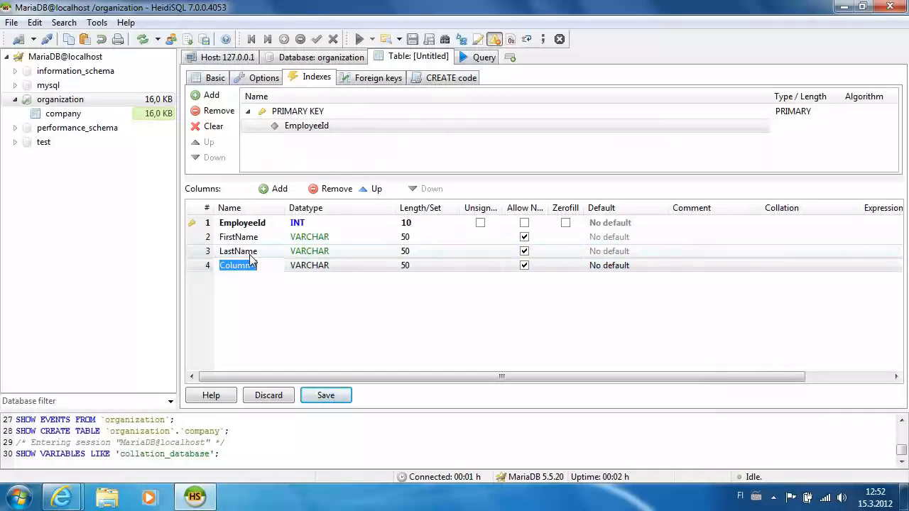
pyautogui.write('CompanyId')
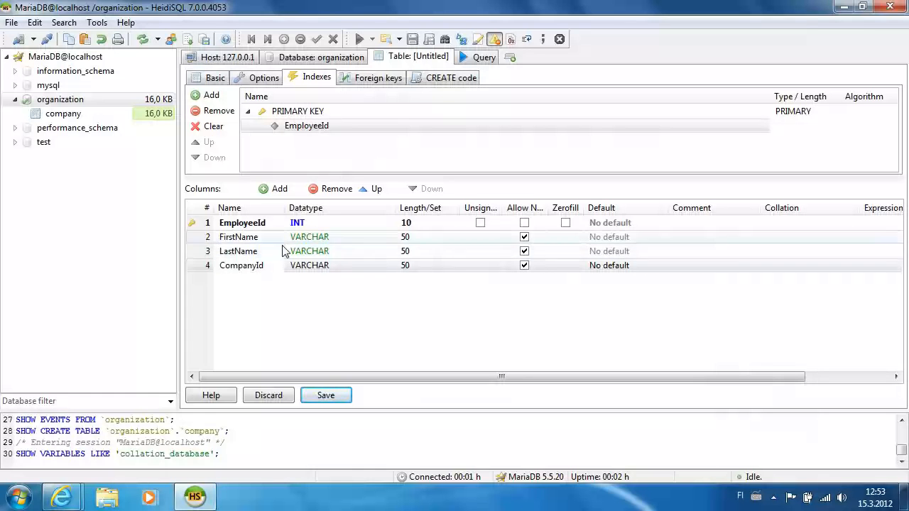
pyautogui.click(361, 265)
pyautogui.click(383, 269)
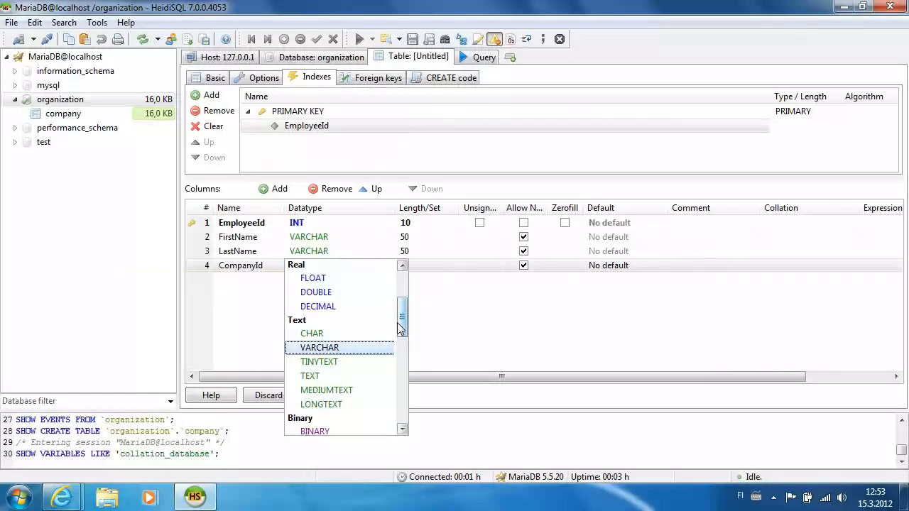
pyautogui.moveTo(402, 332); pyautogui.dragTo(402, 292)
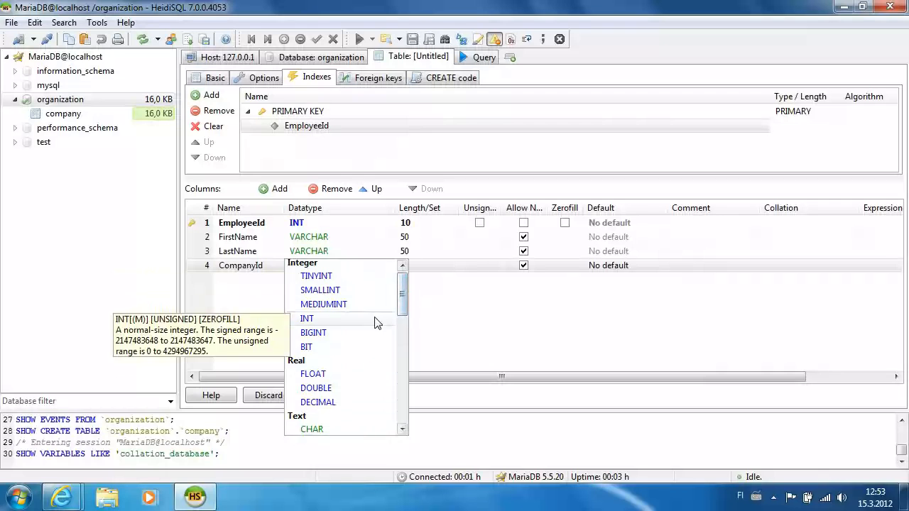
pyautogui.click(375, 319)
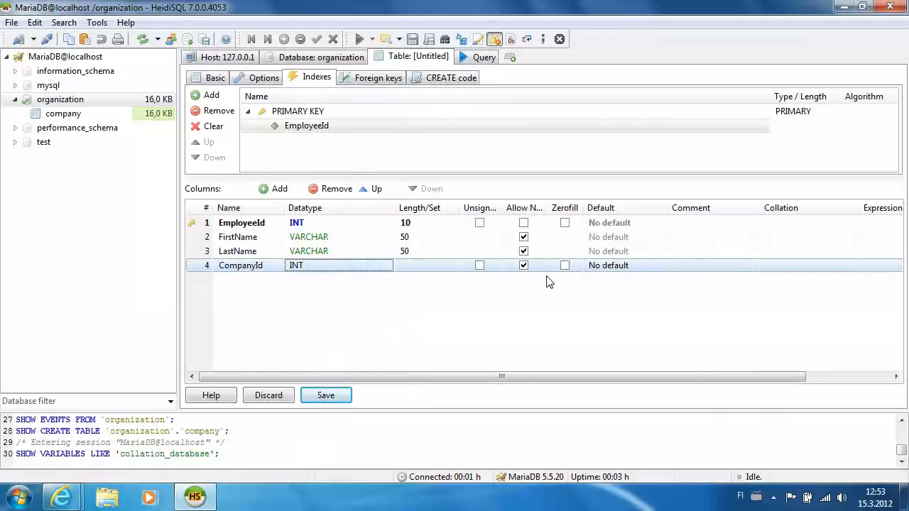
pyautogui.click(323, 395)
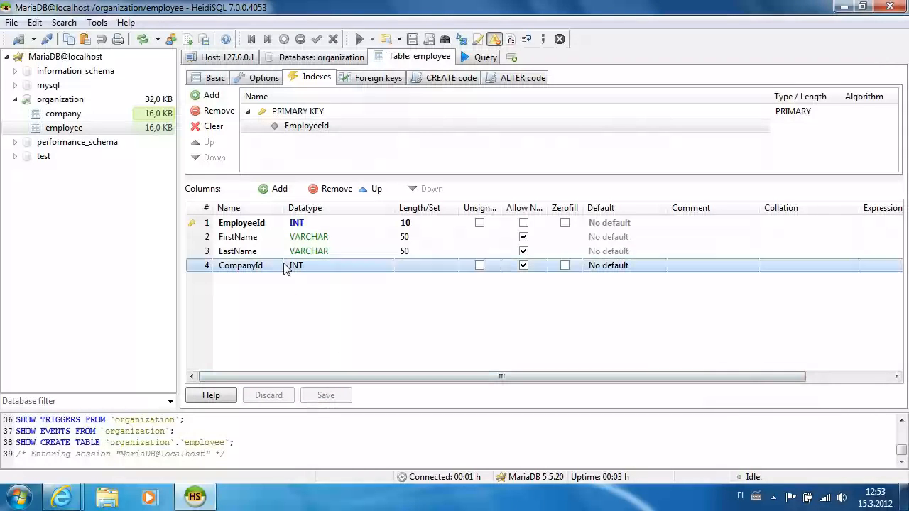
# Step: Add foreign key FKCompanyId on employee using the CompanyId column
pyautogui.click(383, 80)
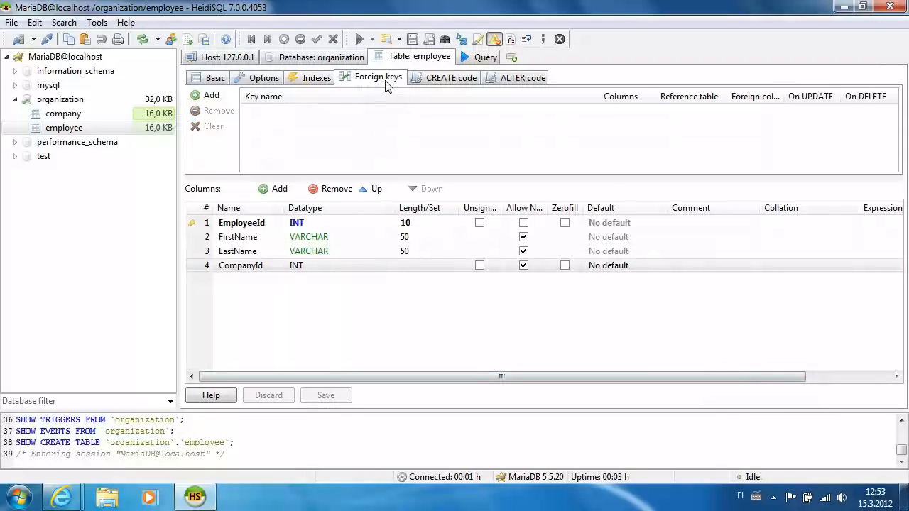
pyautogui.click(211, 96)
pyautogui.click(301, 114)
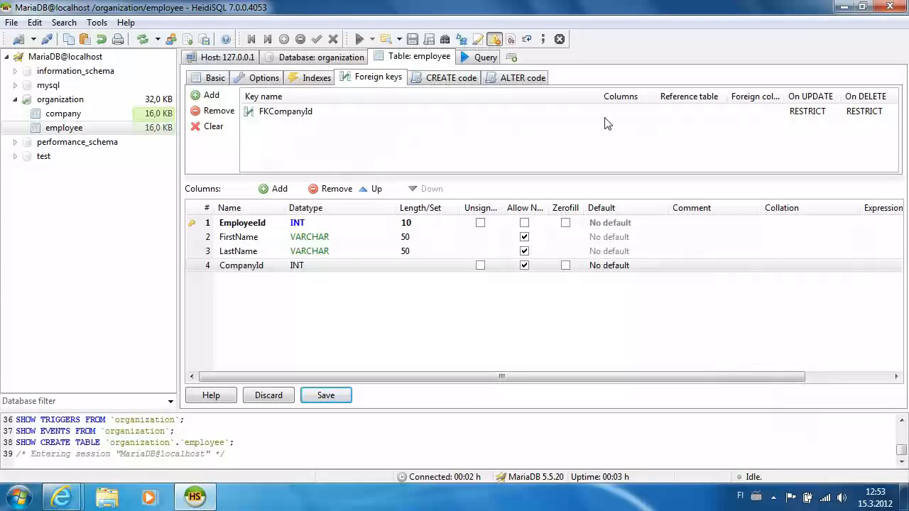
pyautogui.click(622, 115)
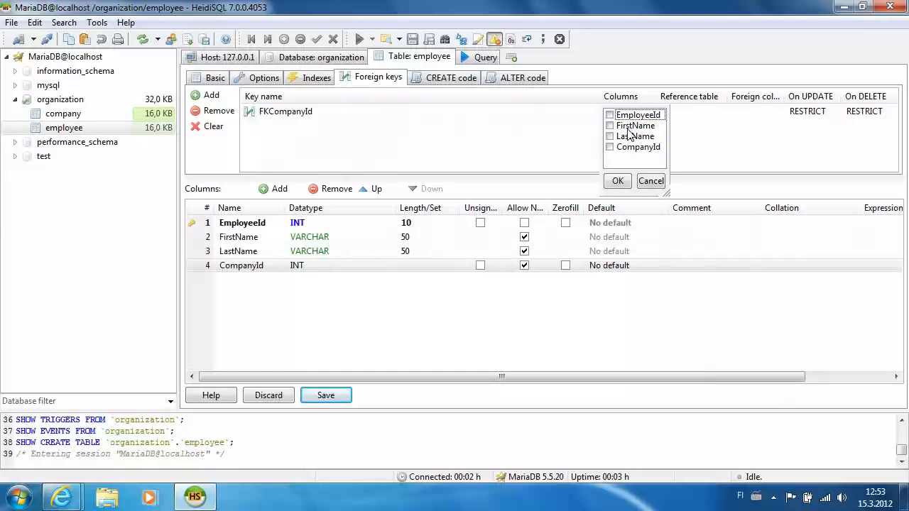
pyautogui.click(611, 147)
pyautogui.click(618, 181)
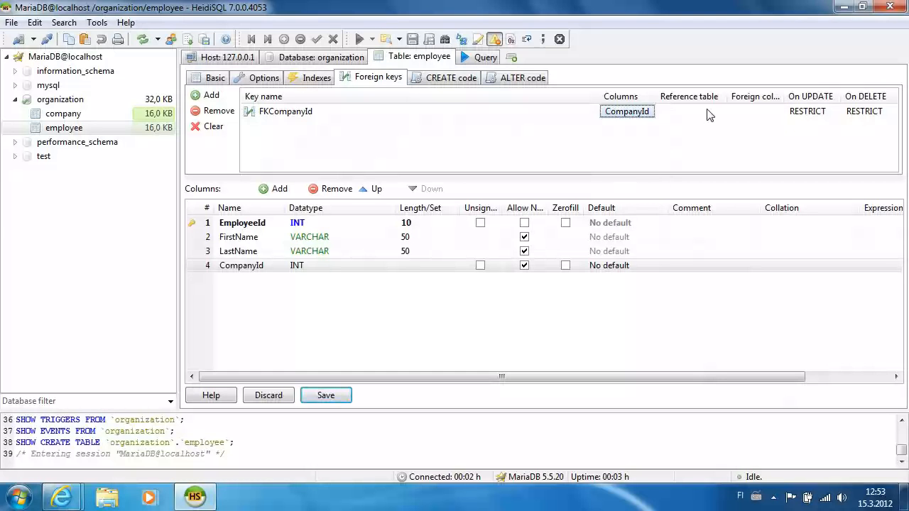
# Step: Make the key reference company.CompanyId, save it, and view company's data
pyautogui.click(708, 114)
pyautogui.click(720, 112)
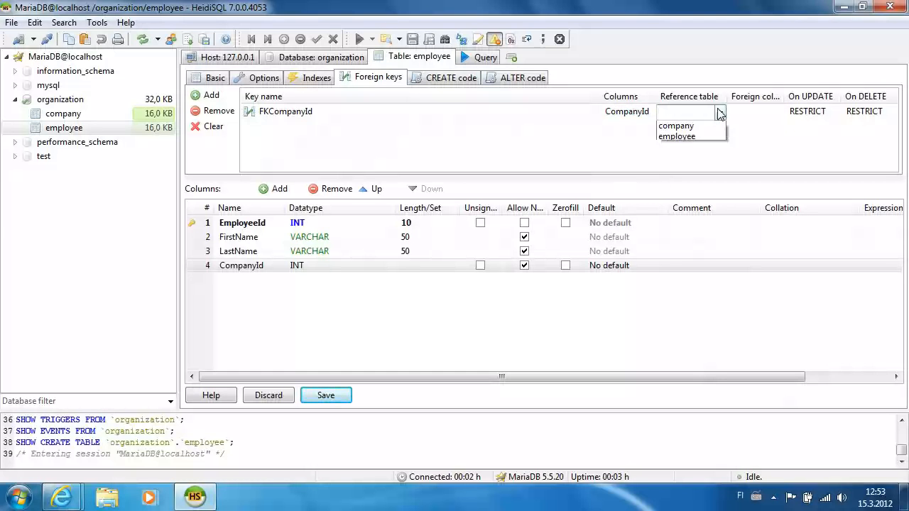
pyautogui.click(713, 125)
pyautogui.click(762, 114)
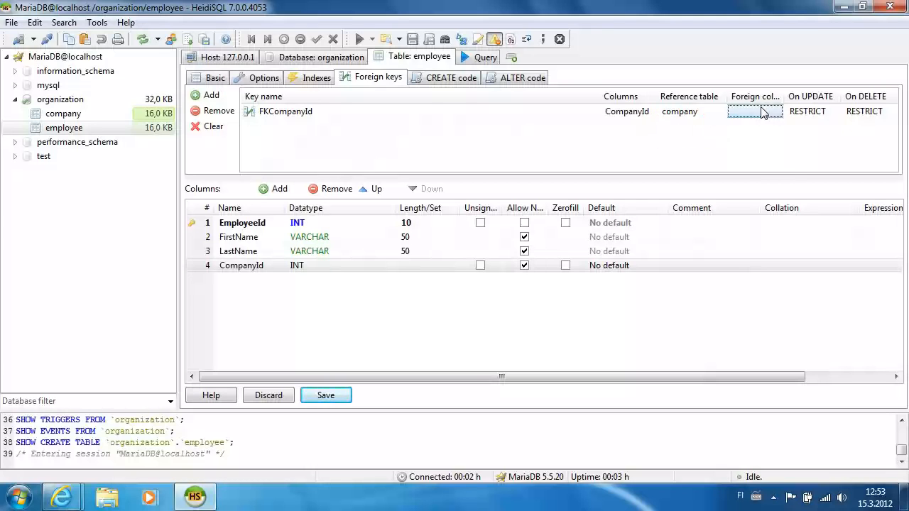
pyautogui.click(762, 114)
pyautogui.click(738, 115)
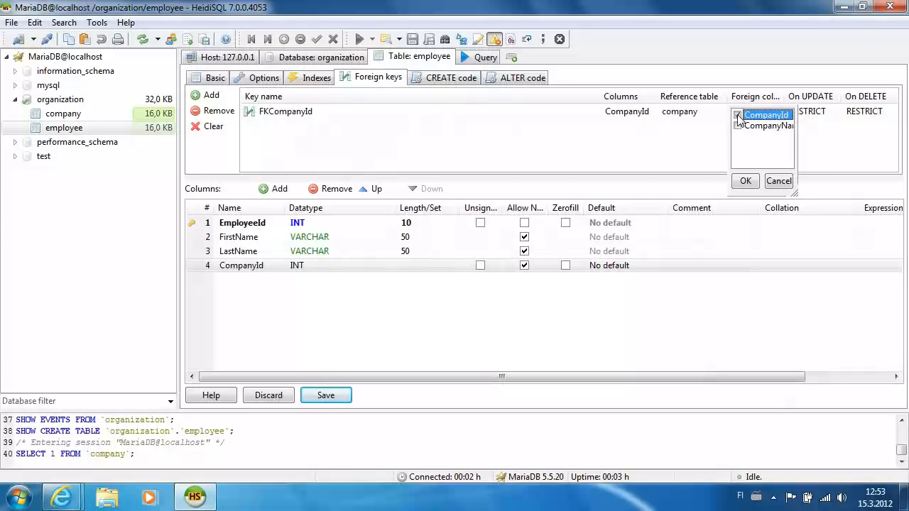
pyautogui.click(745, 181)
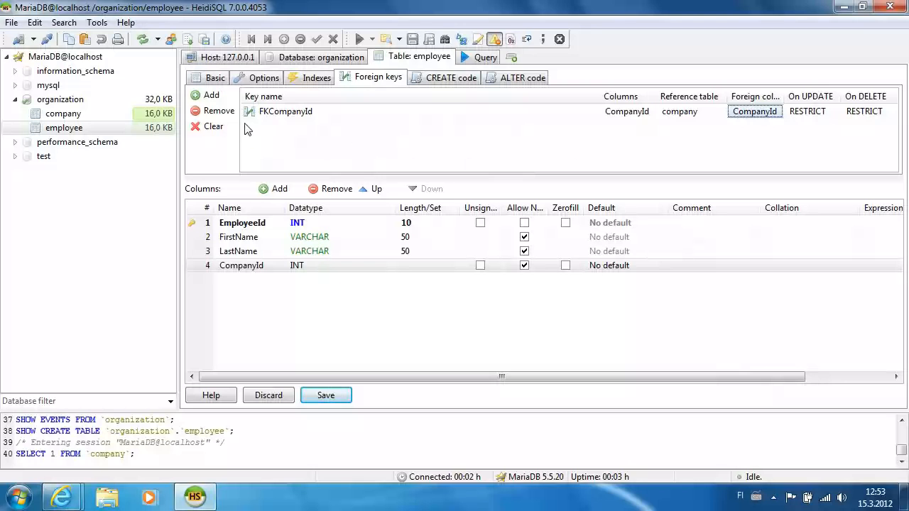
pyautogui.click(331, 393)
pyautogui.click(77, 115)
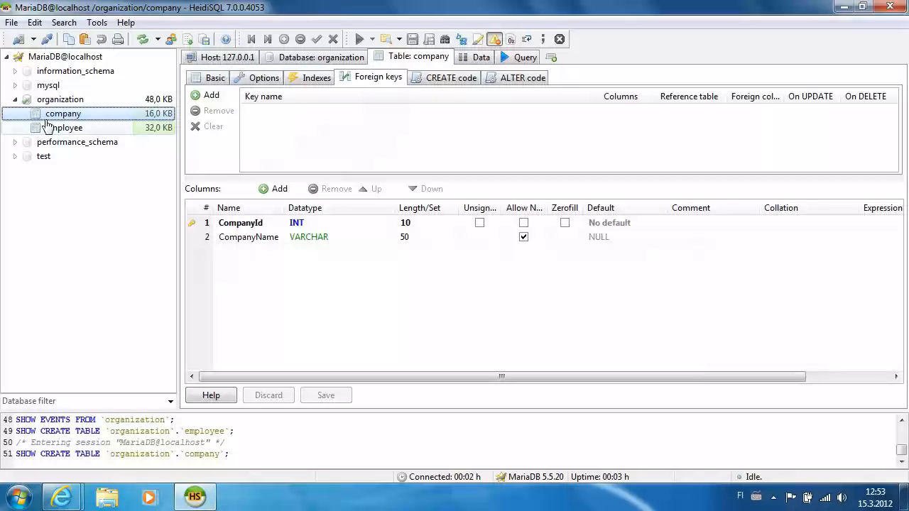
pyautogui.click(482, 58)
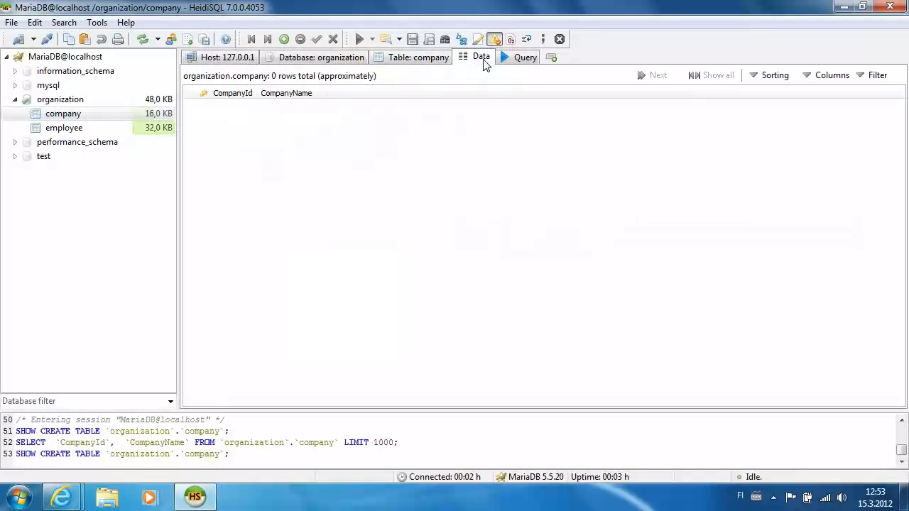
# Step: Insert company row CompanyId 1, 'Monty Program', post it, then show employee's data
pyautogui.click(284, 39)
pyautogui.click(245, 107)
pyautogui.write('5')
pyautogui.press('BackSpace')
pyautogui.write('1')
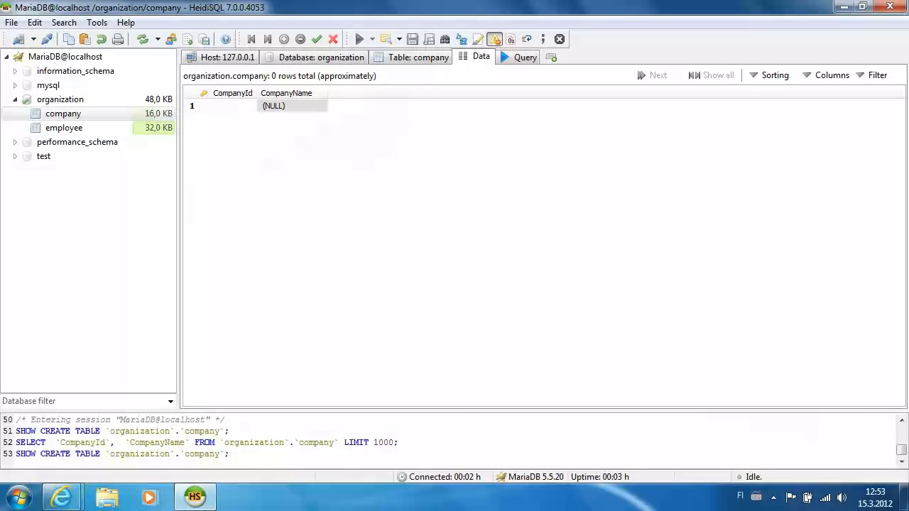
pyautogui.click(306, 105)
pyautogui.click(306, 104)
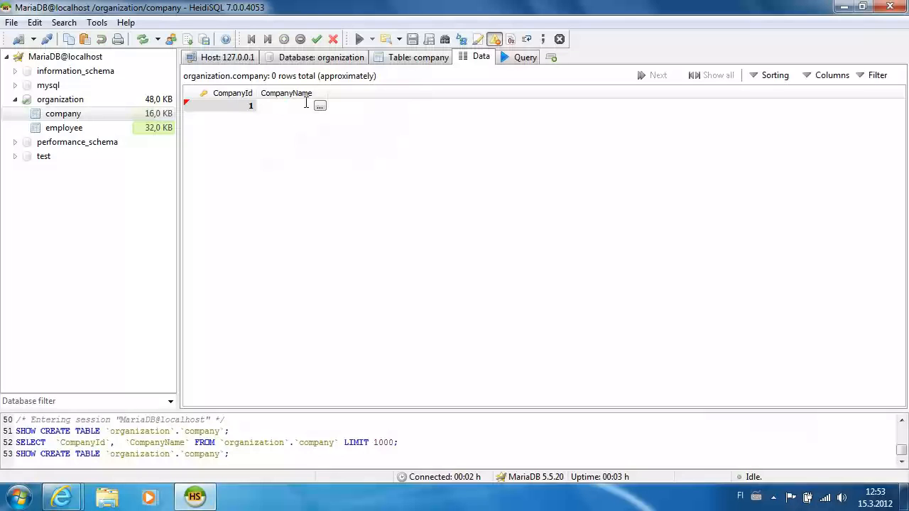
pyautogui.write('Monty Program')
pyautogui.click(328, 134)
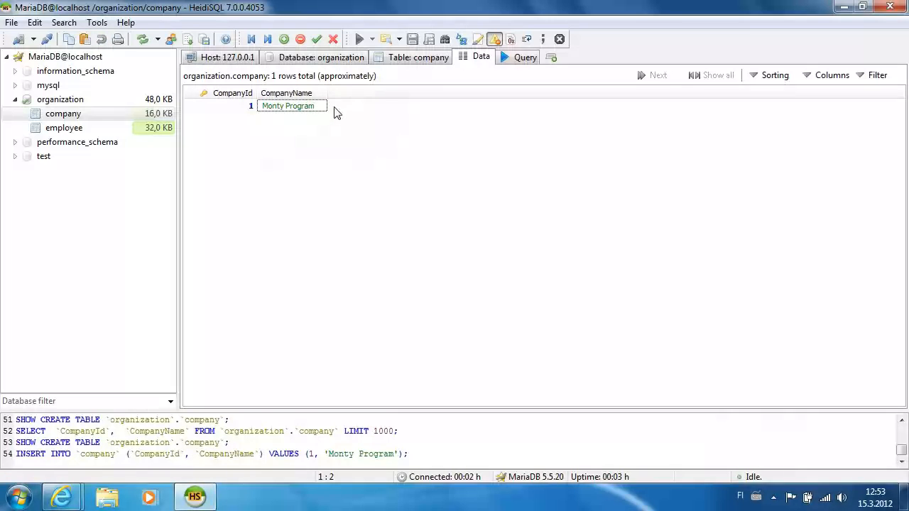
pyautogui.click(87, 127)
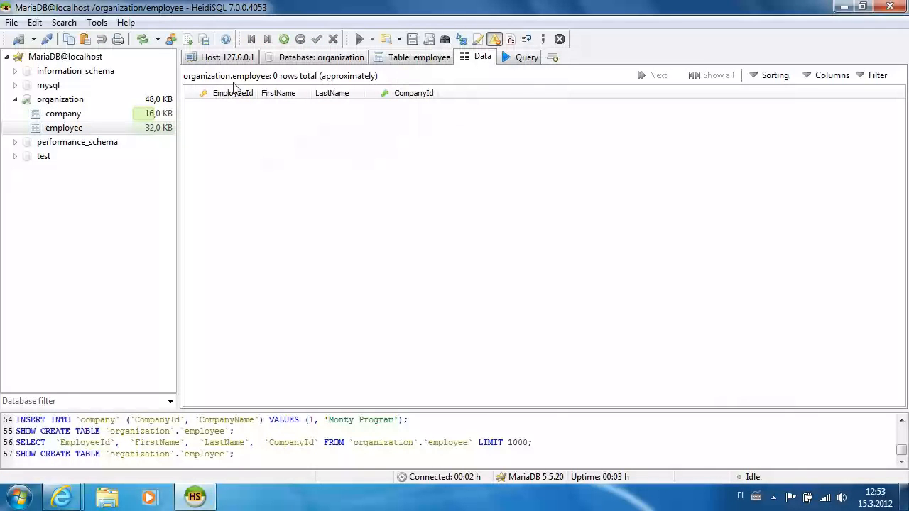
# Step: Add employee row 1, First Employee, linked to company 1 Monty Program
pyautogui.click(284, 39)
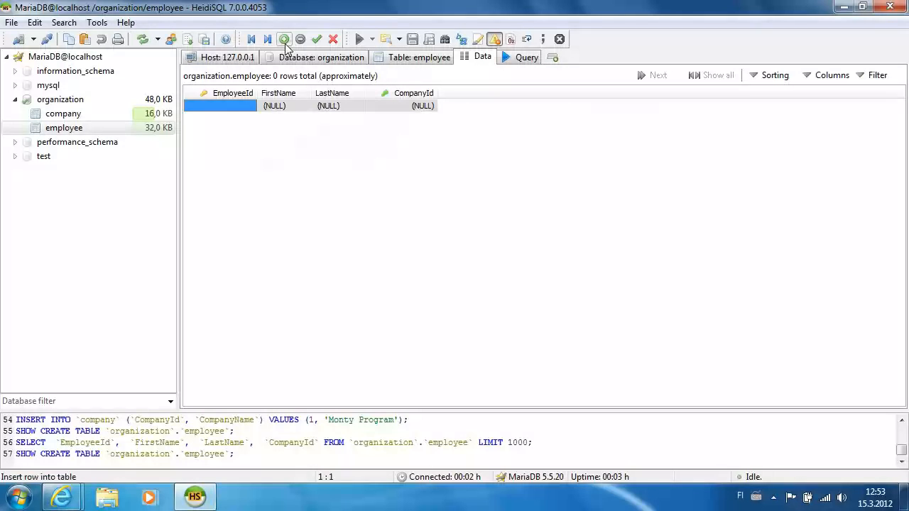
pyautogui.click(247, 104)
pyautogui.write('1')
pyautogui.click(277, 107)
pyautogui.click(285, 106)
pyautogui.write('First')
pyautogui.click(338, 106)
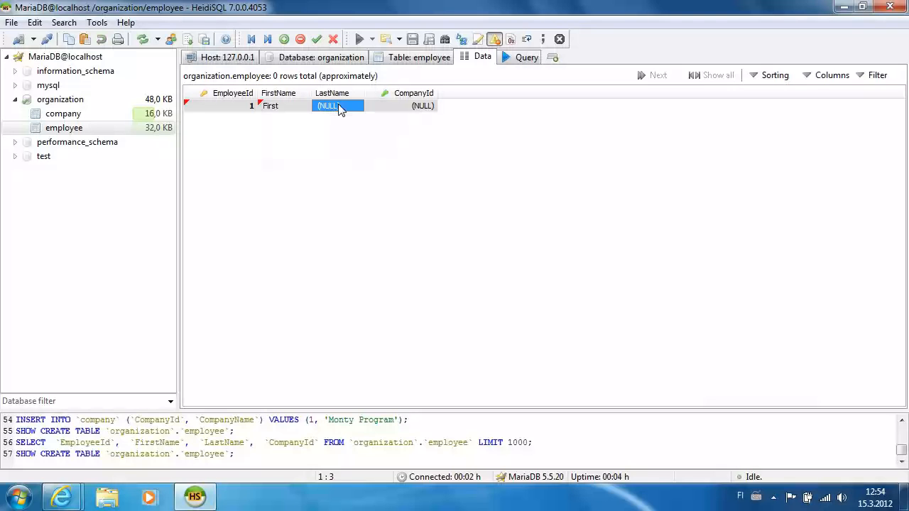
pyautogui.click(339, 106)
pyautogui.write('Employee')
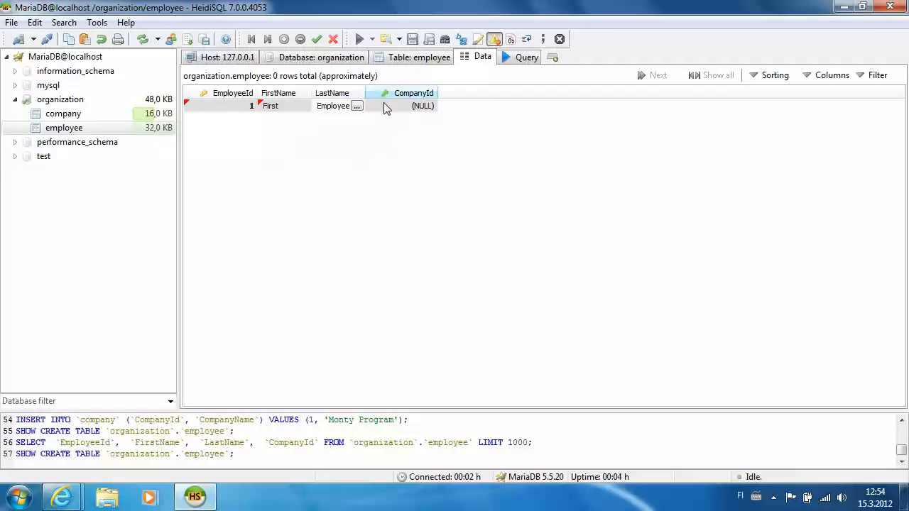
pyautogui.click(429, 106)
pyautogui.click(430, 106)
pyautogui.click(432, 108)
pyautogui.click(422, 121)
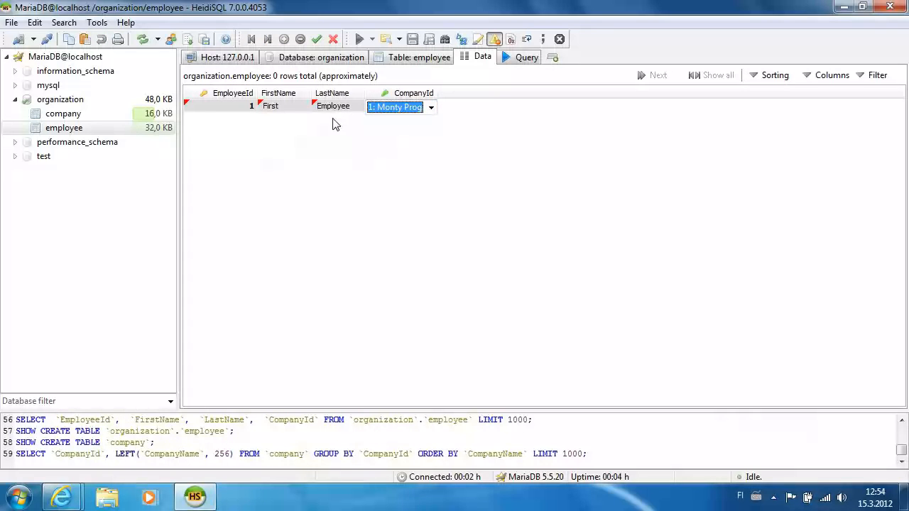
pyautogui.click(317, 40)
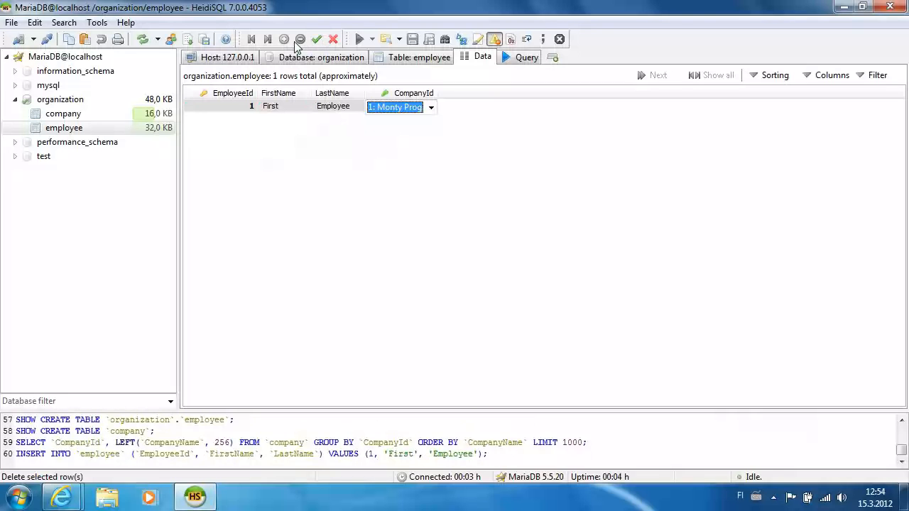
pyautogui.click(359, 134)
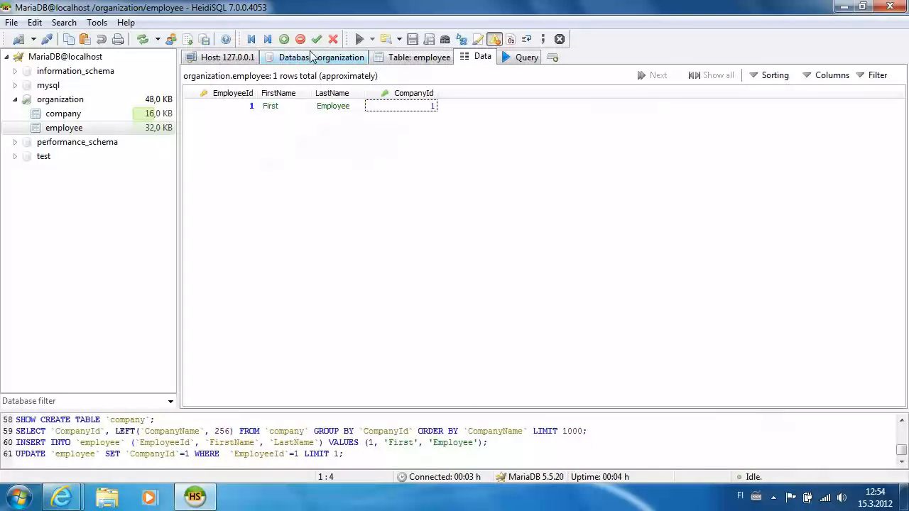
# Step: Add employee row 2, Second Employee, linked to Monty Program
pyautogui.click(284, 39)
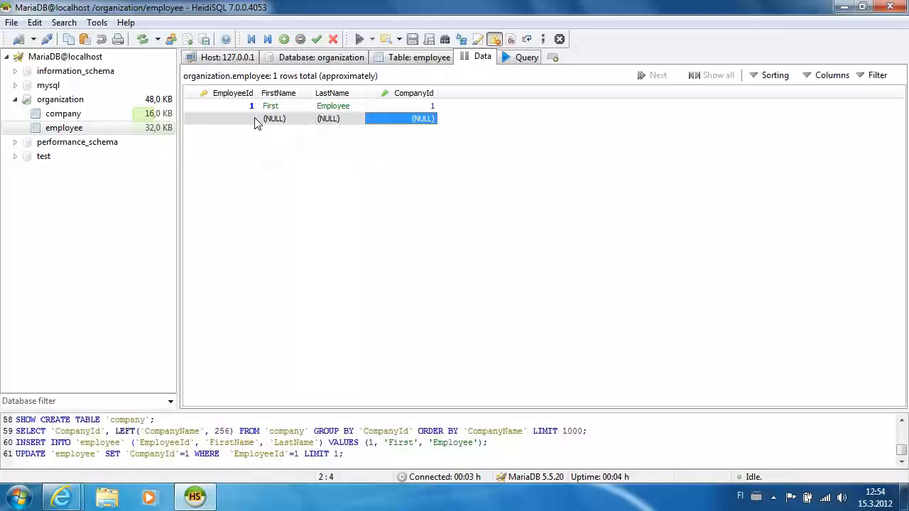
pyautogui.click(256, 121)
pyautogui.click(246, 114)
pyautogui.write('2')
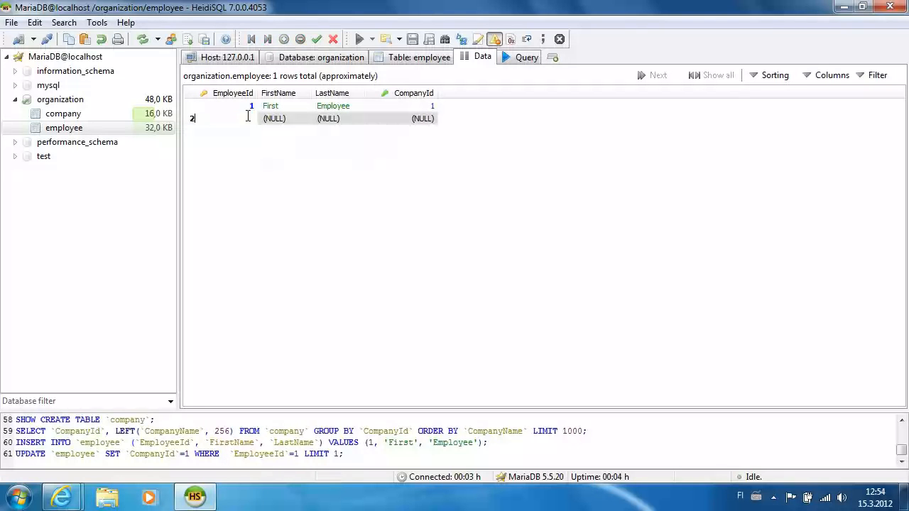
pyautogui.doubleClick(278, 120)
pyautogui.write('Second')
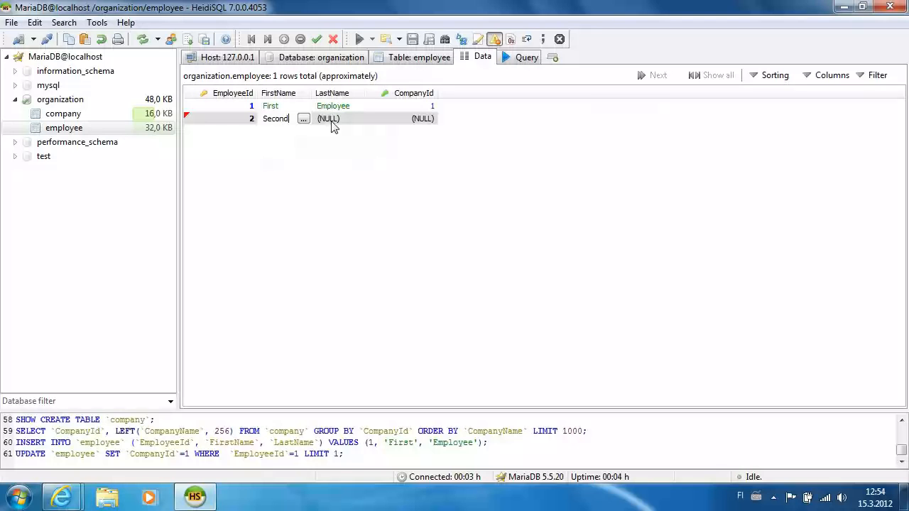
pyautogui.doubleClick(331, 120)
pyautogui.write('Employee')
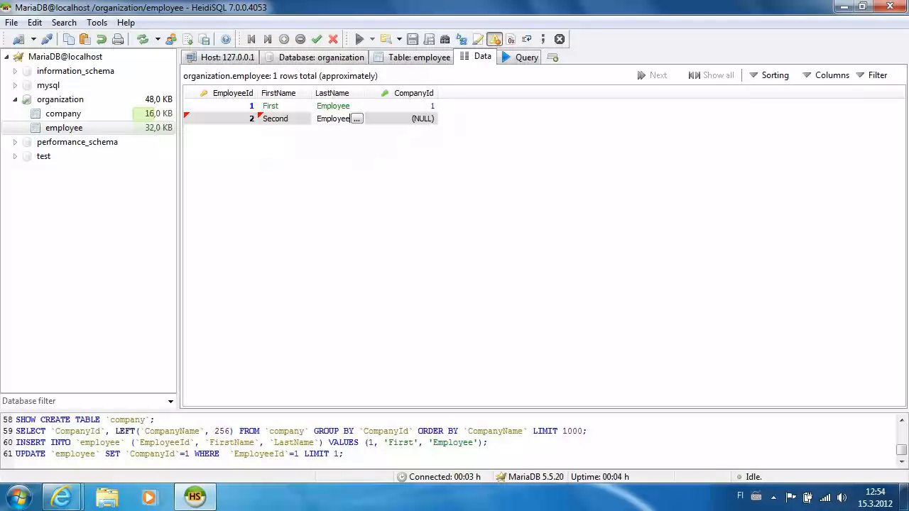
pyautogui.click(420, 122)
pyautogui.click(421, 123)
pyautogui.click(412, 134)
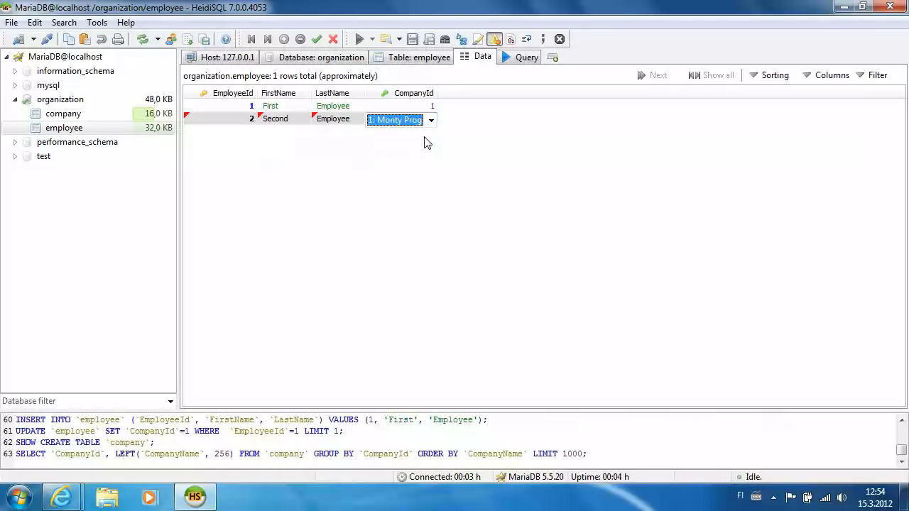
pyautogui.click(317, 39)
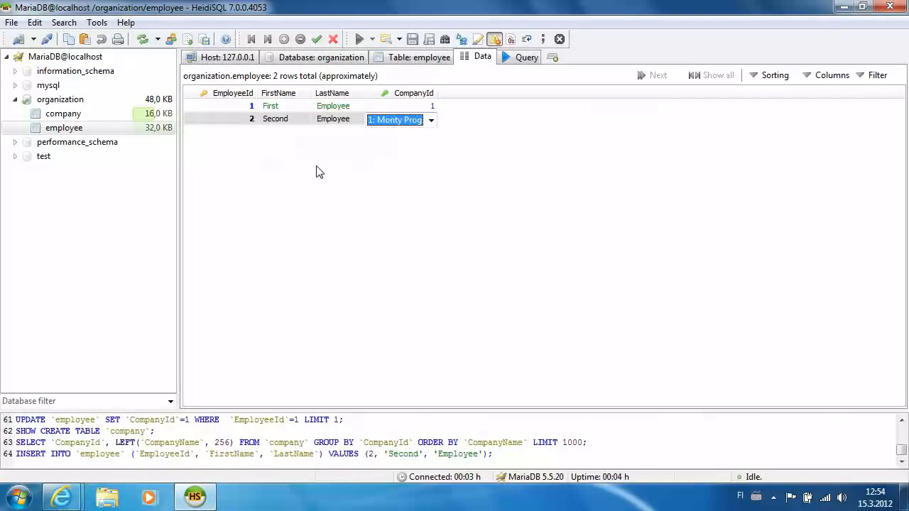
# Step: Add employee row 3, Third Employee, linked to Monty Program
pyautogui.click(285, 39)
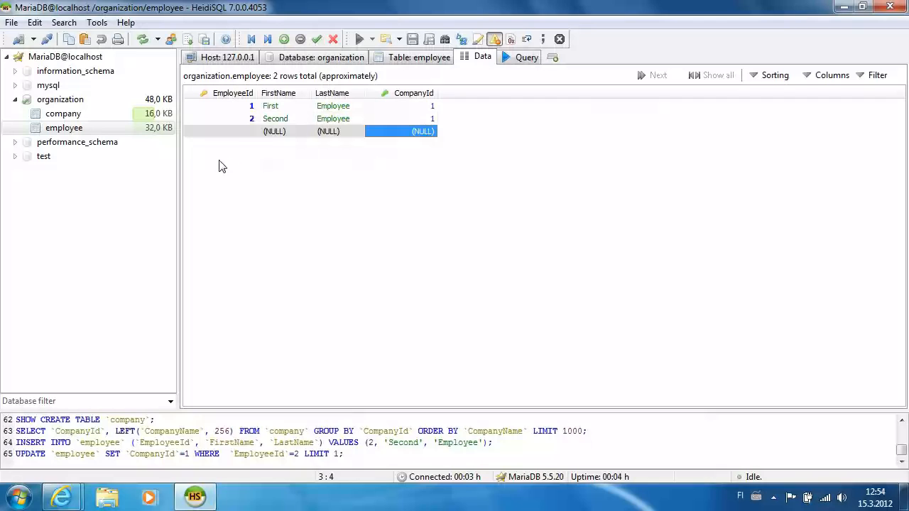
pyautogui.click(245, 131)
pyautogui.click(245, 131)
pyautogui.write('3')
pyautogui.click(264, 132)
pyautogui.click(267, 131)
pyautogui.write('Third')
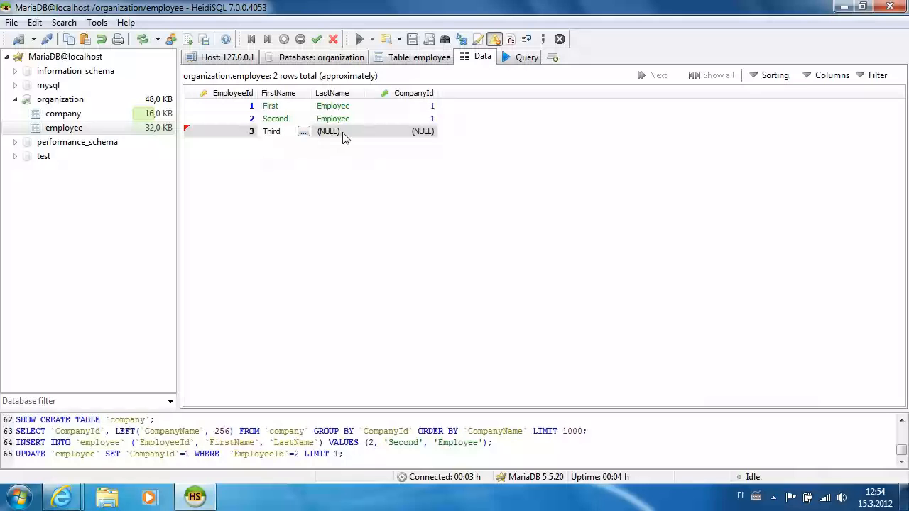
pyautogui.click(341, 138)
pyautogui.click(344, 132)
pyautogui.write('Employee')
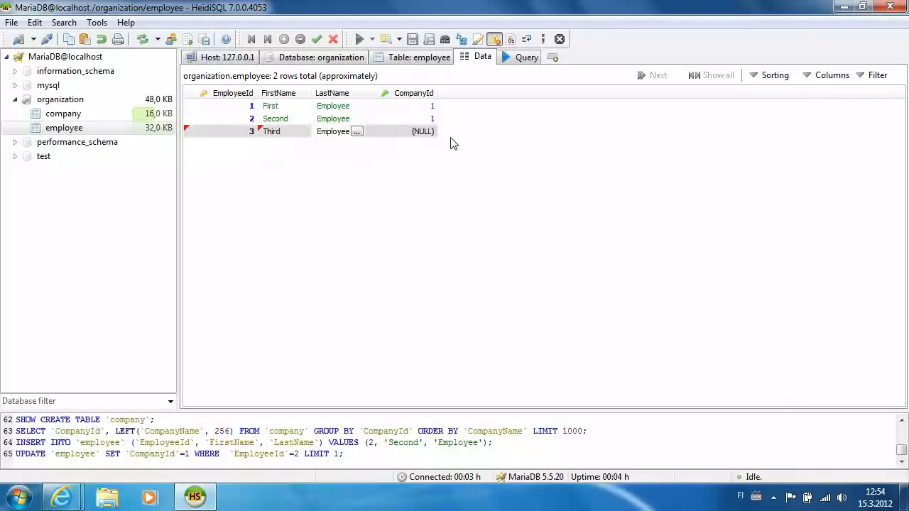
pyautogui.click(425, 134)
pyautogui.click(425, 133)
pyautogui.click(425, 133)
pyautogui.click(419, 145)
pyautogui.click(422, 167)
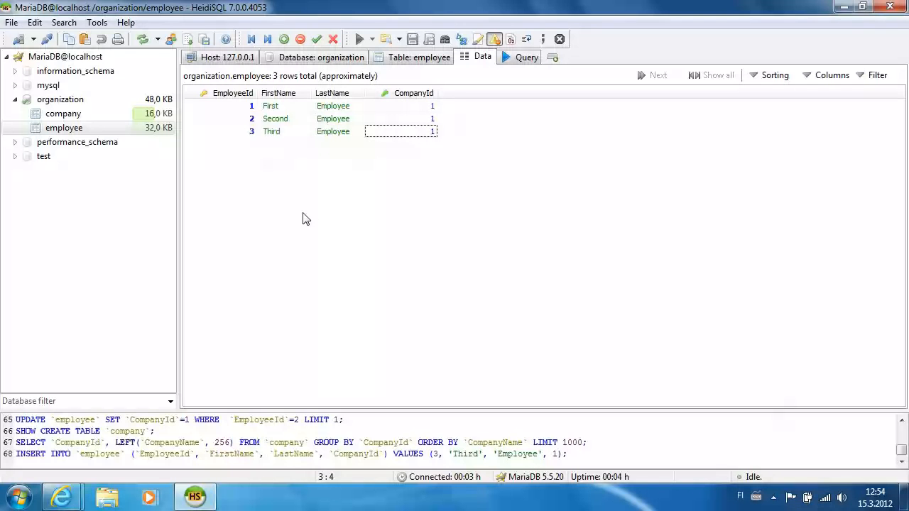
# Step: Check the company and employee table data, then close HeidiSQL
pyautogui.click(53, 114)
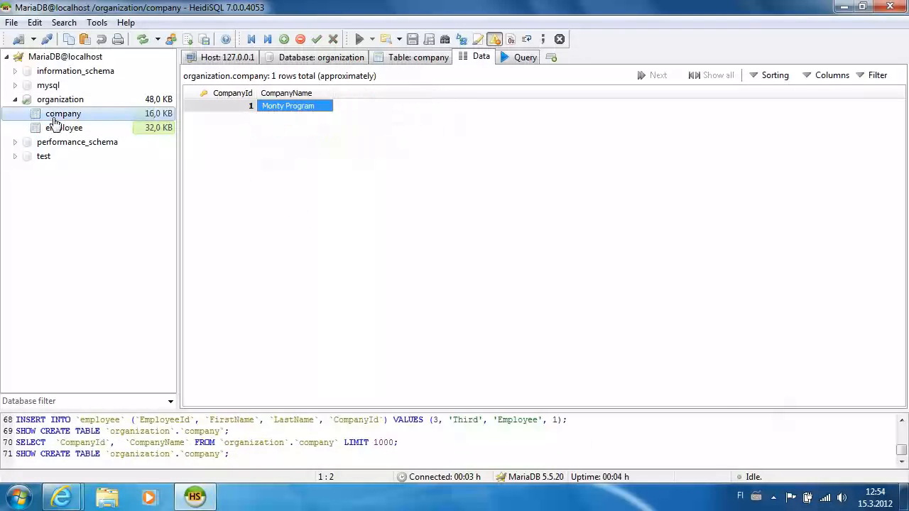
pyautogui.click(56, 131)
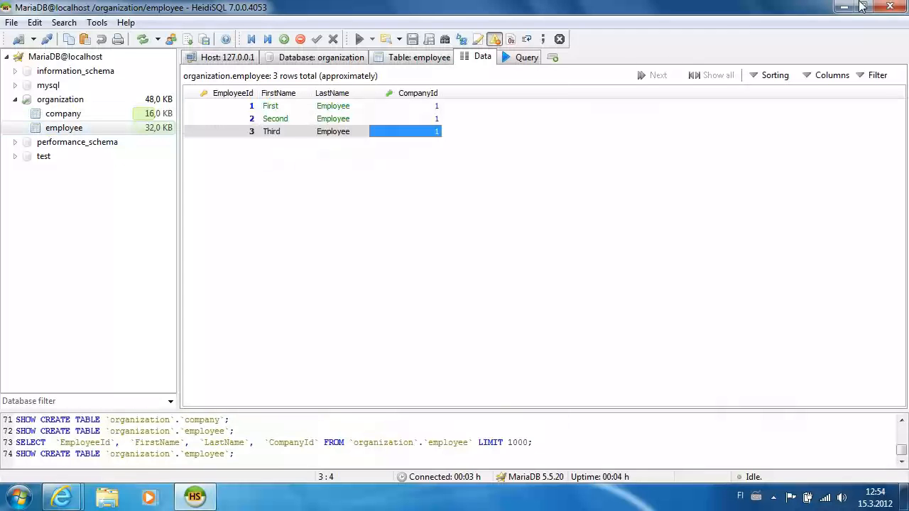
pyautogui.click(888, 8)
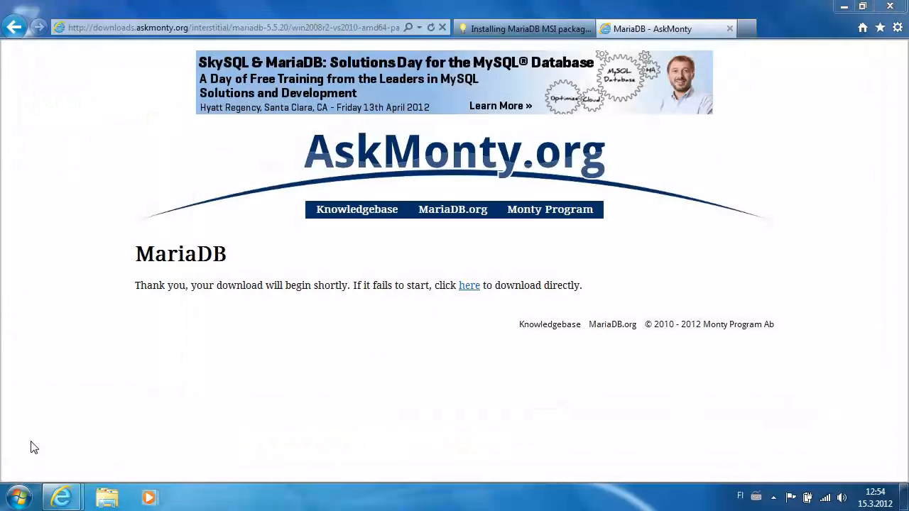
# Step: Launch the MariaDB 5.5 (x64) Command Prompt from the Start menu
pyautogui.click(33, 500)
pyautogui.click(42, 436)
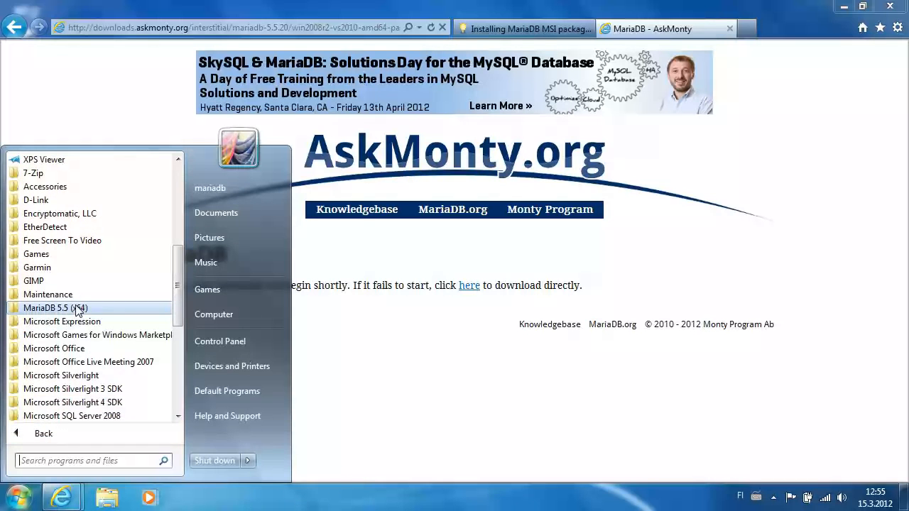
pyautogui.click(76, 308)
pyautogui.click(87, 324)
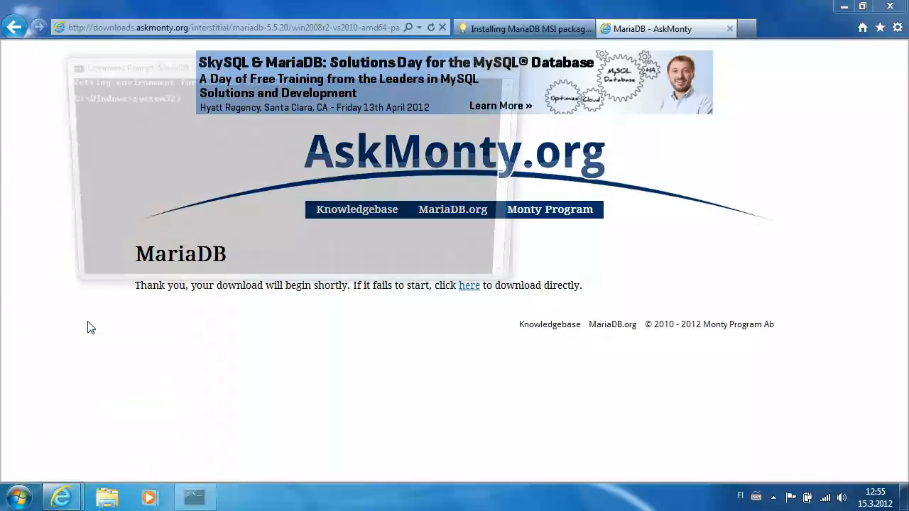
# Step: Log in with mysql -u root -p organization and enter the root password
pyautogui.write('my')
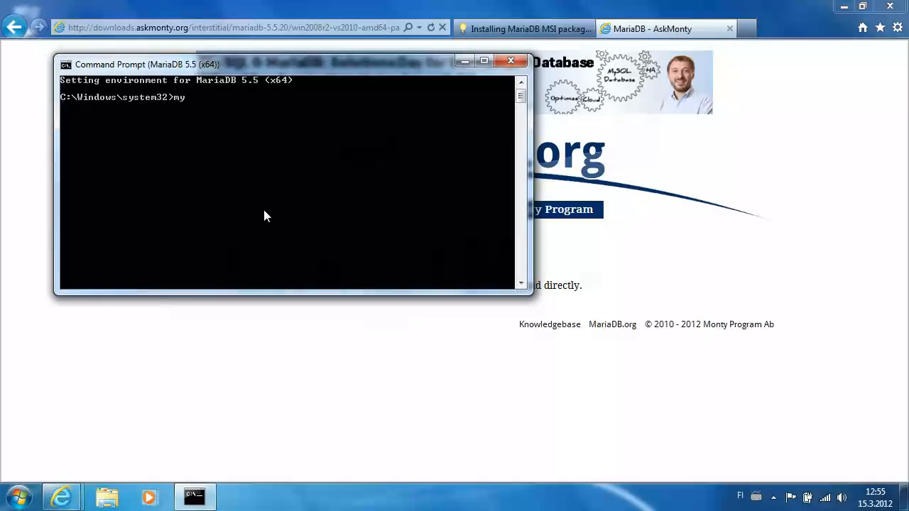
pyautogui.write('sql -u root -p or')
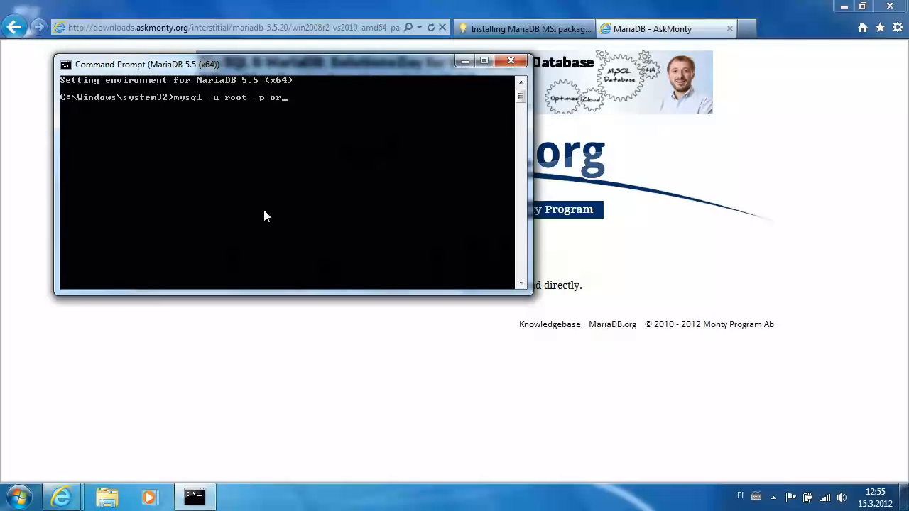
pyautogui.write('ganization')
pyautogui.press('Return')
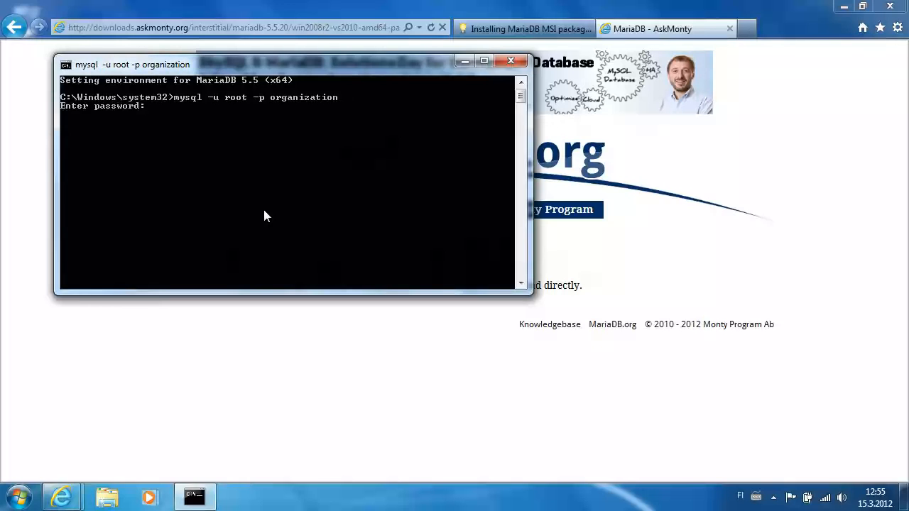
pyautogui.write('****')
pyautogui.press('Return')
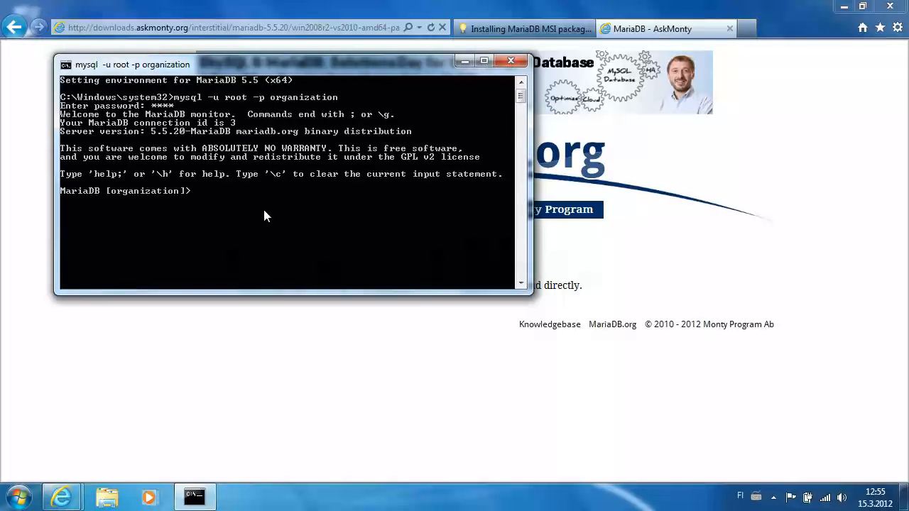
# Step: Run 'show tables;' and 'select * from employee;' to list tables and employee rows
pyautogui.write('show tables;')
pyautogui.press('Return')
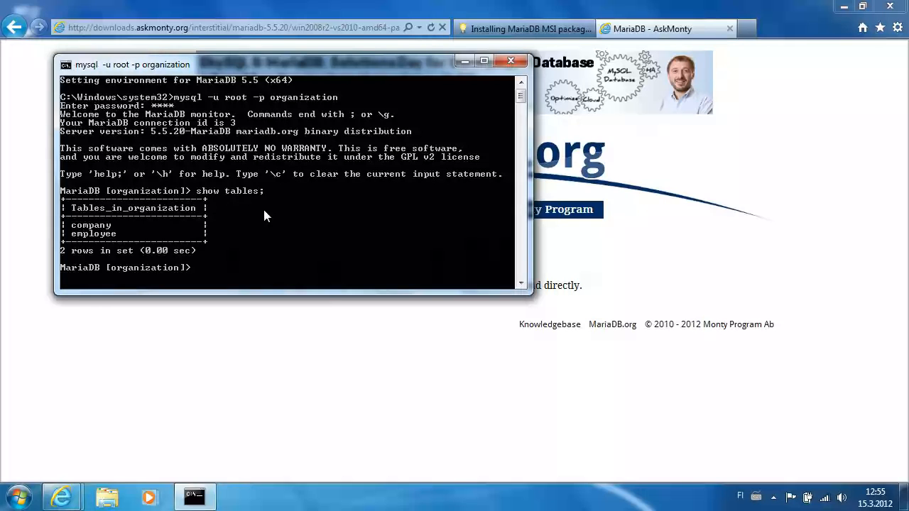
pyautogui.write('select')
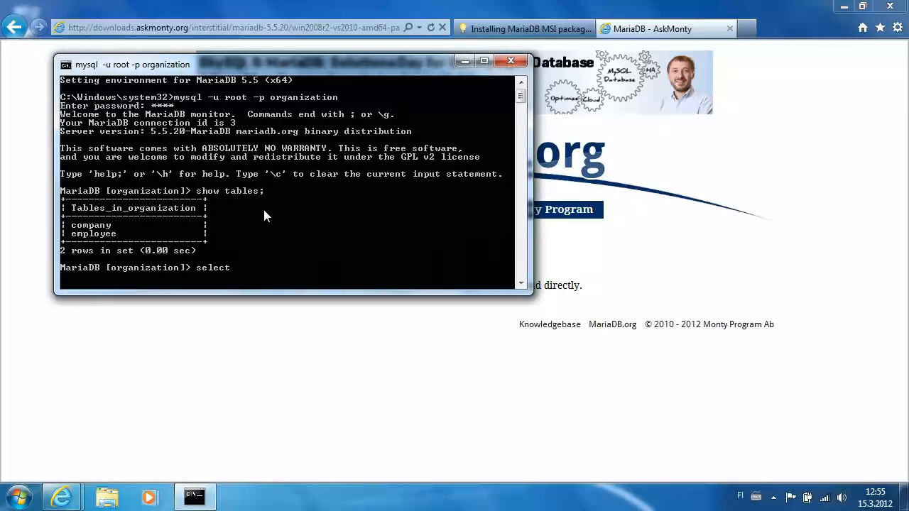
pyautogui.write(' * f')
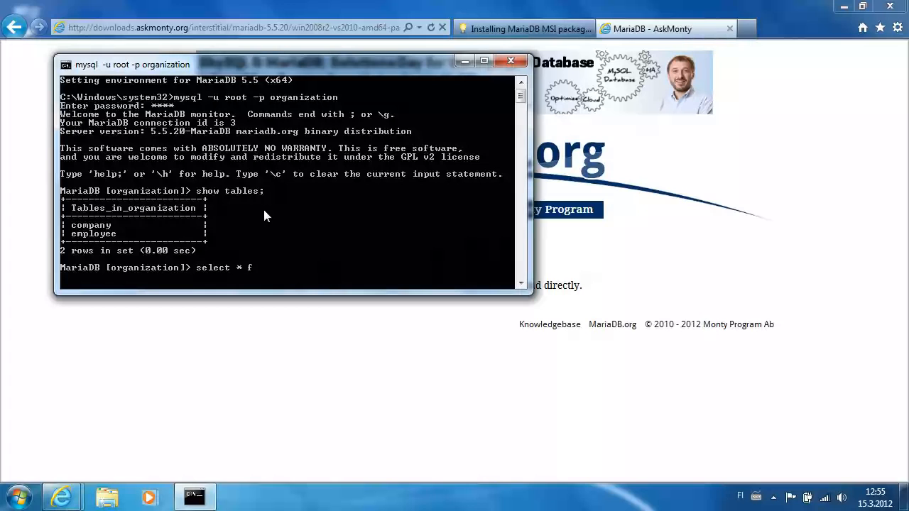
pyautogui.write('rom employee;')
pyautogui.press('Return')
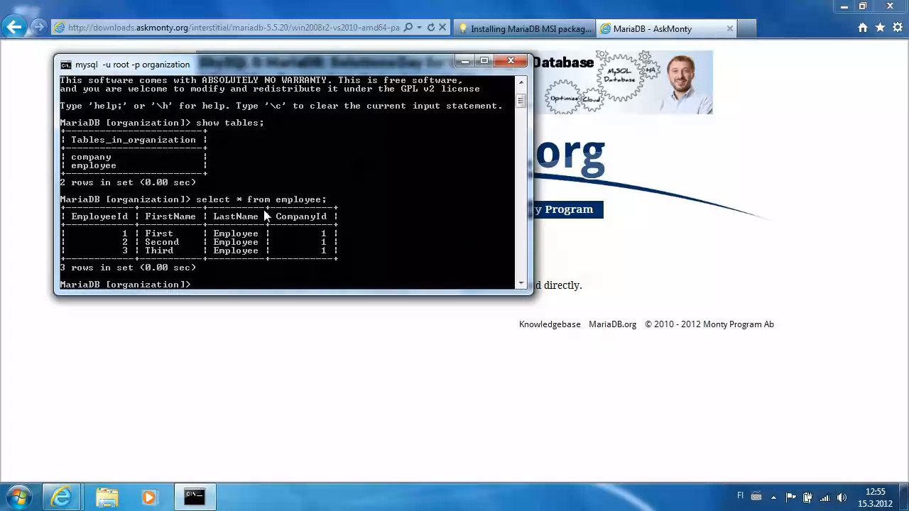
# Step: Recall the previous query and start appending 'join company' to it
pyautogui.press('Up')
pyautogui.write('inner jo')
pyautogui.press('BackSpace')
pyautogui.press('BackSpace')
pyautogui.write('join')
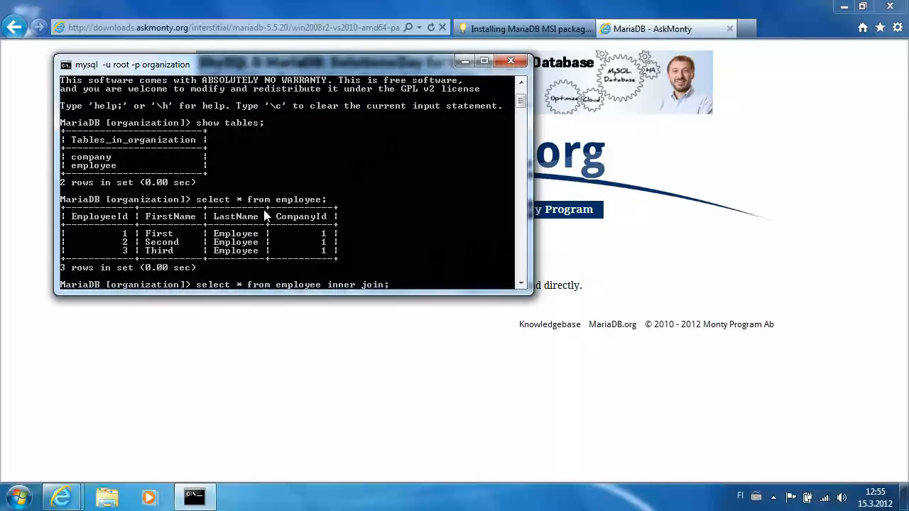
pyautogui.write(' company')
# Step: Run the employee–company inner join, then rerun it with ON employee.CompanyId = company.CompanyId
pyautogui.press('Return')
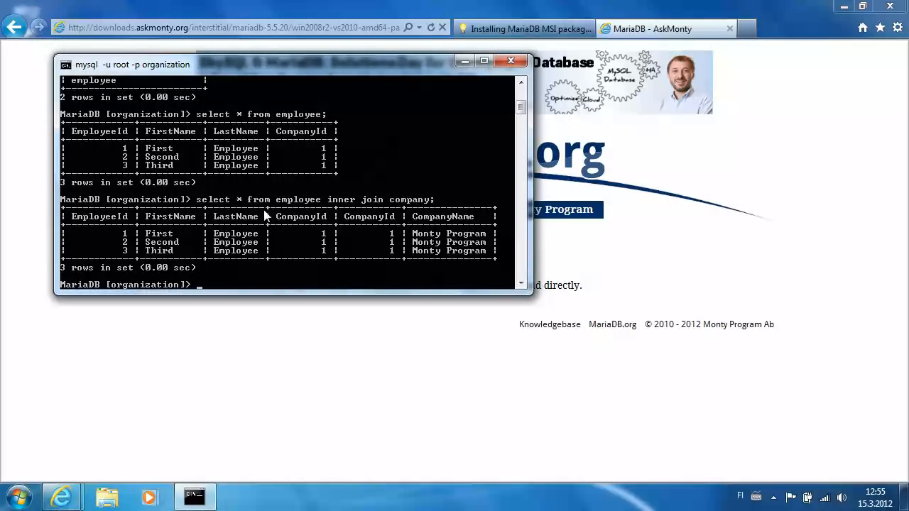
pyautogui.press('Up')
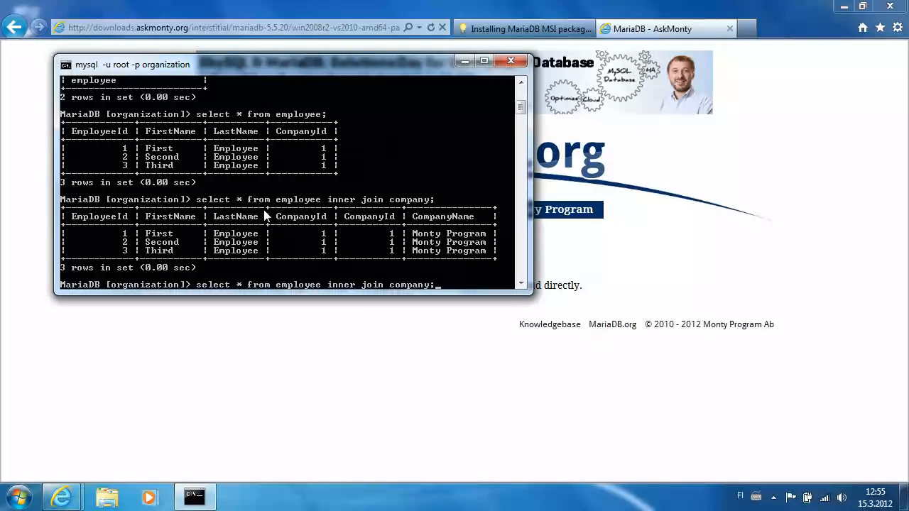
pyautogui.write('On employee.co')
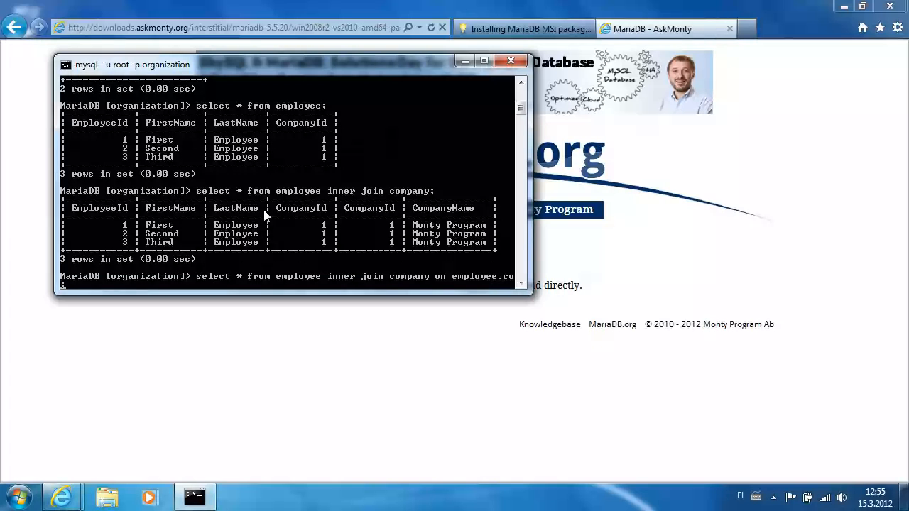
pyautogui.write('Compan')
pyautogui.write('yI')
pyautogui.write('d = compa')
pyautogui.write('ny.Com')
pyautogui.write('panyI')
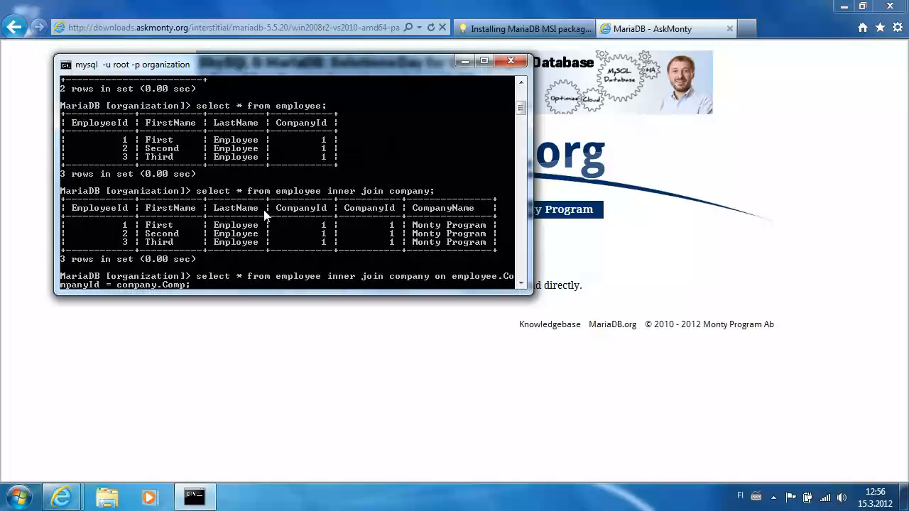
pyautogui.write('d')
pyautogui.press('Return')
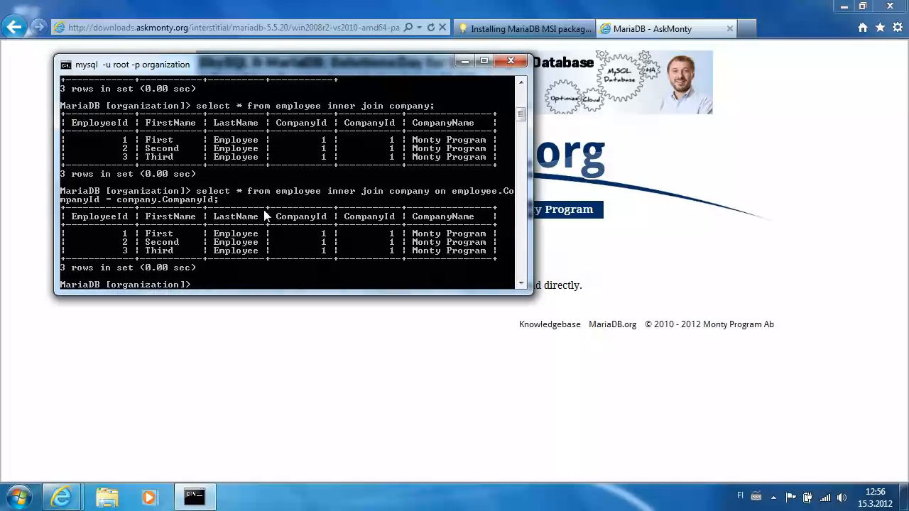
# Step: Exit the MariaDB client and close the command prompt window
pyautogui.write('exit')
pyautogui.press('Return')
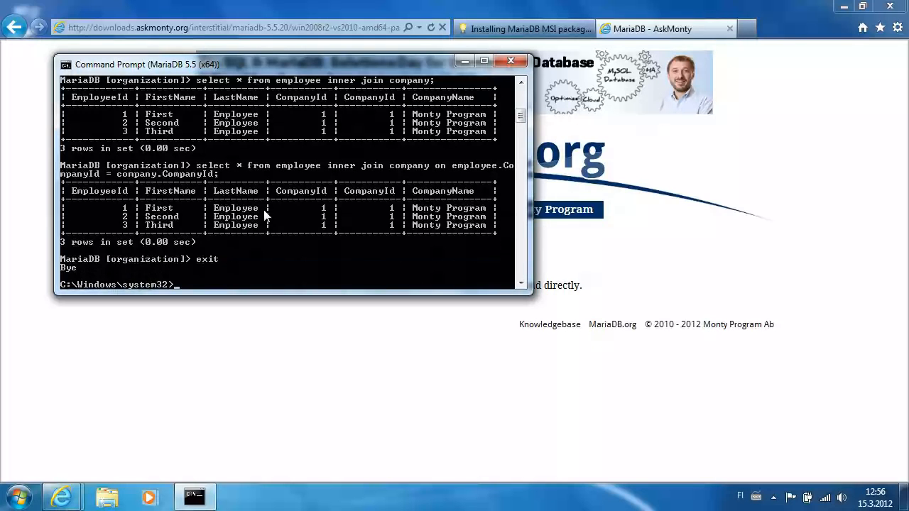
pyautogui.write('exit')
pyautogui.press('Return')
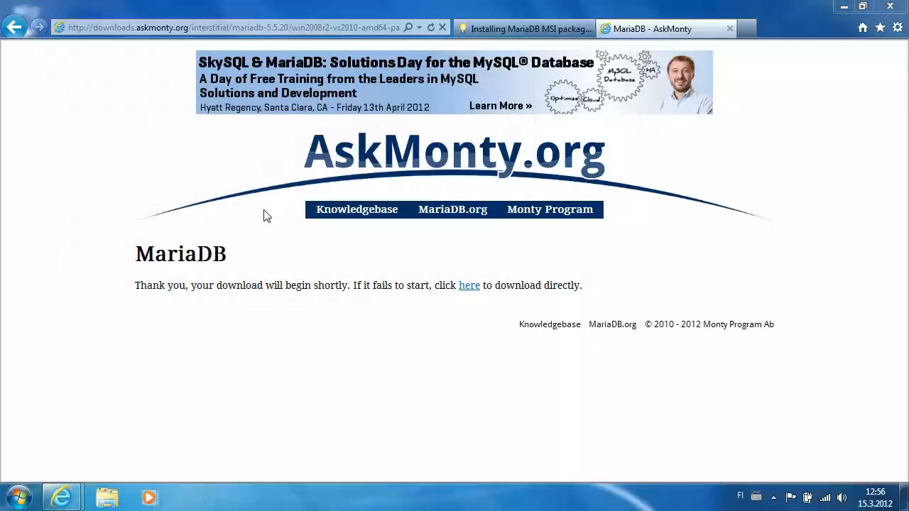